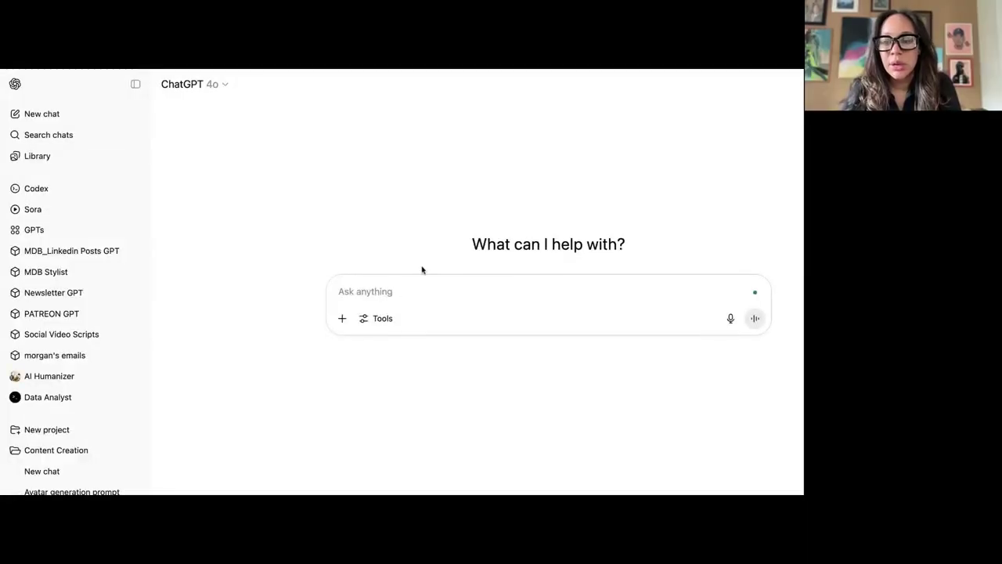
Attach the portrait photo and type 'create a rugrats style toon of this image.'.
left_click(342, 318)
mouse_move(379, 366)
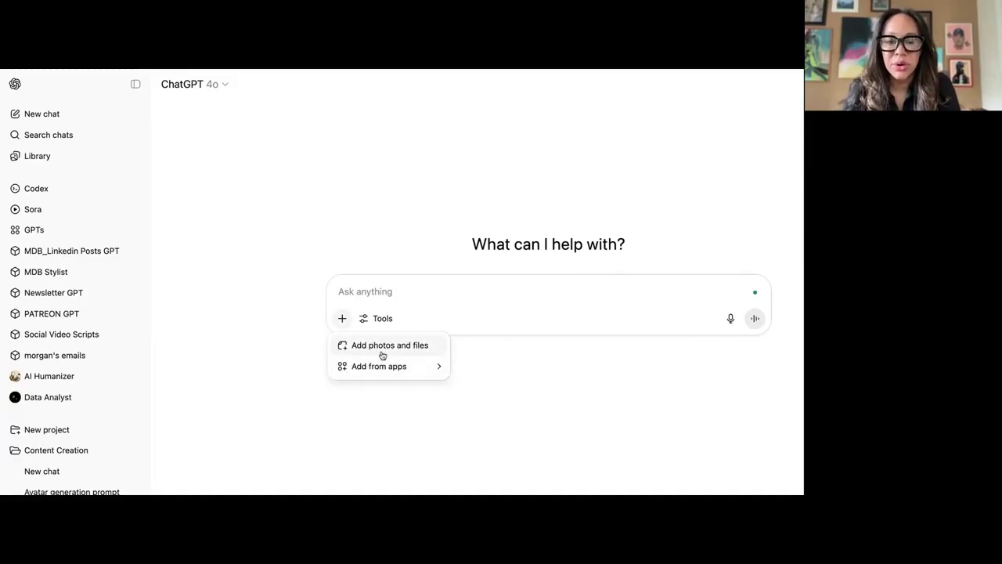
left_click(382, 355)
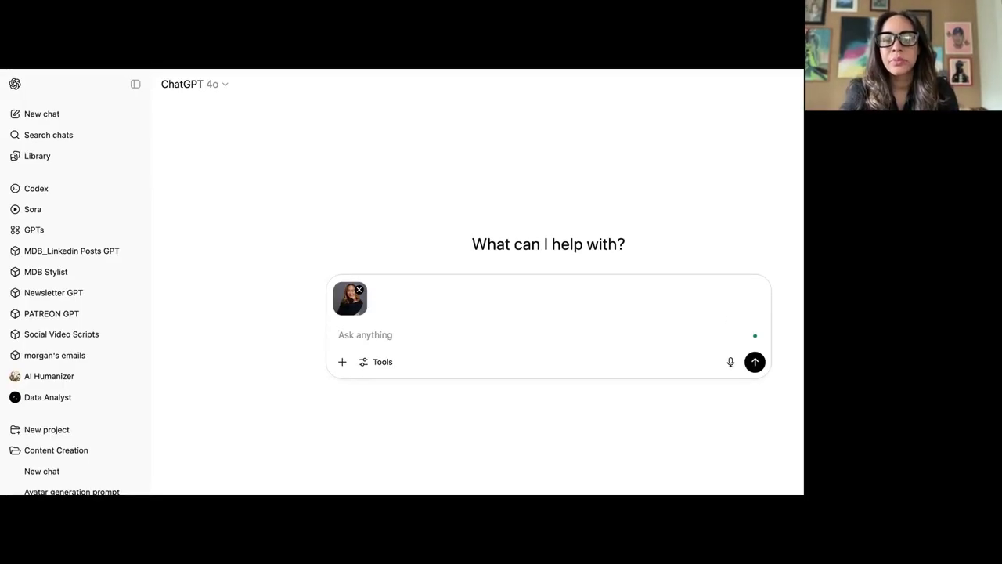
type("create a rugrats style")
key("BackSpace")
type("toon of this image.")
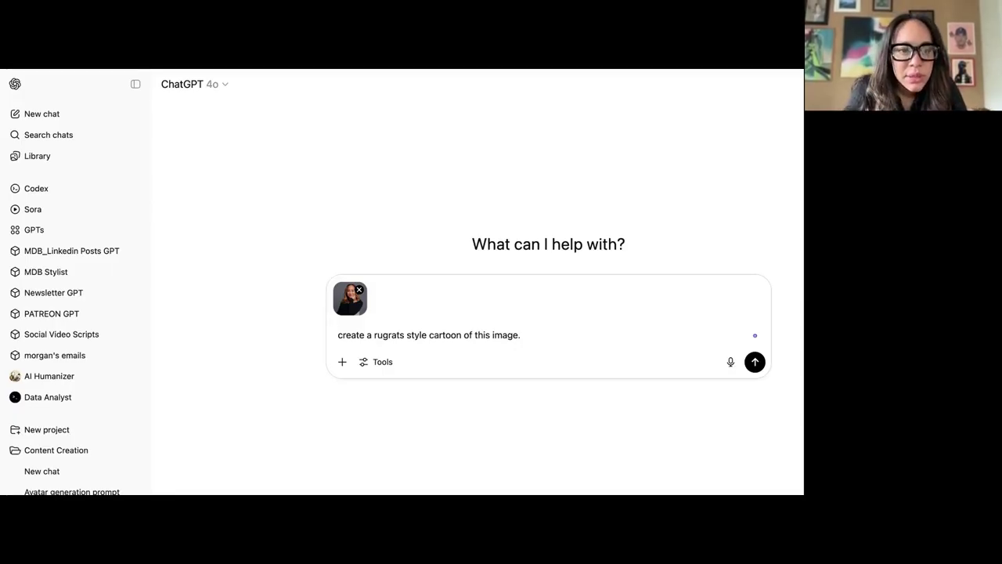
Attach the Rugrats character image and add 'attached is also the rugrat.'.
left_click(342, 362)
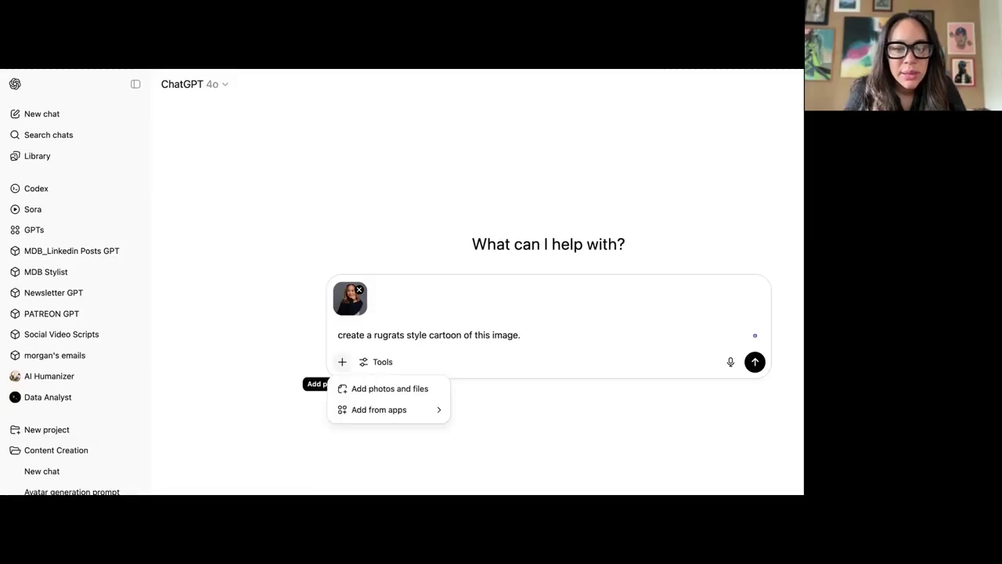
left_click(389, 387)
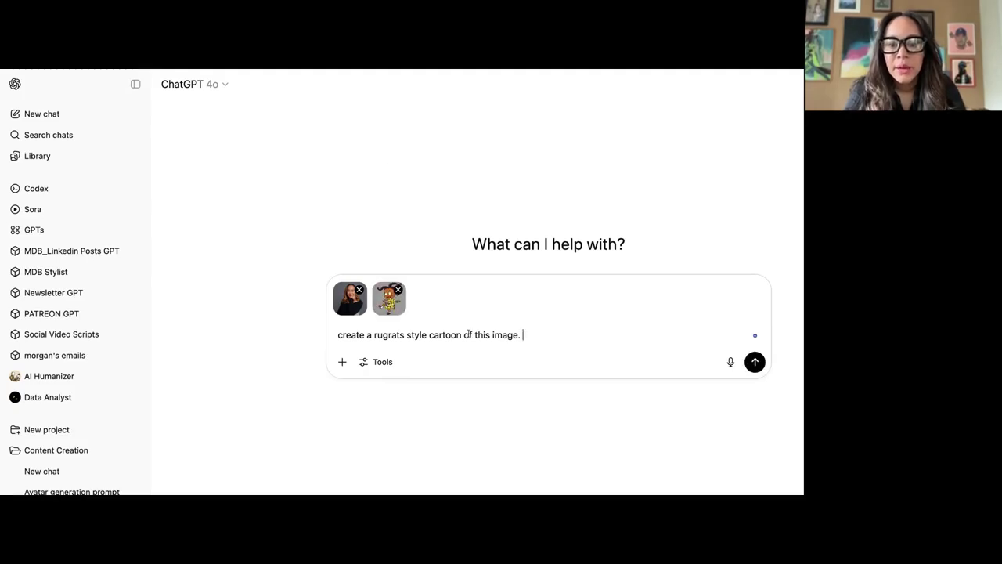
type("attached is also the rugrat.")
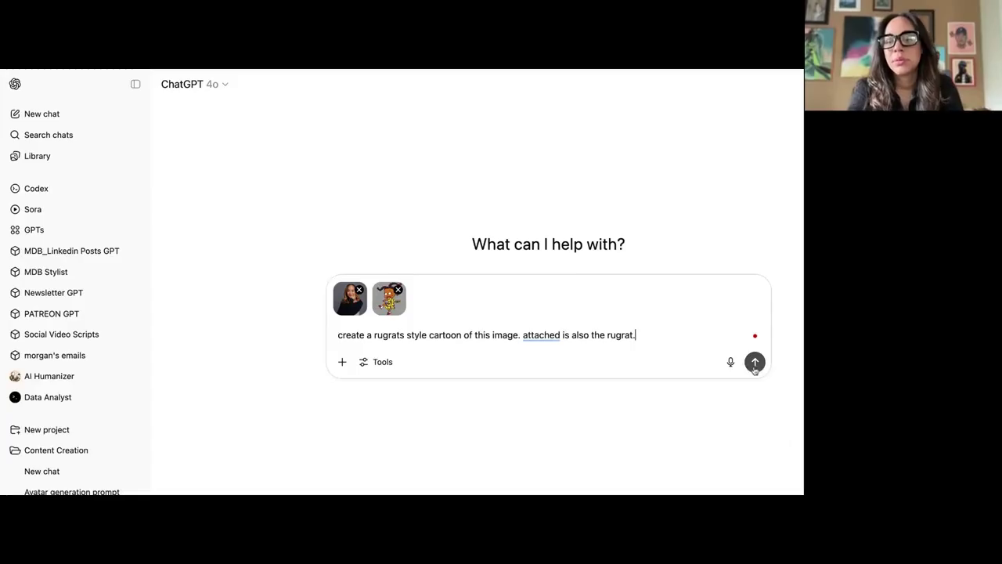
Send the prompt with both images so ChatGPT starts generating the Rugrats-style cartoon.
left_click(755, 361)
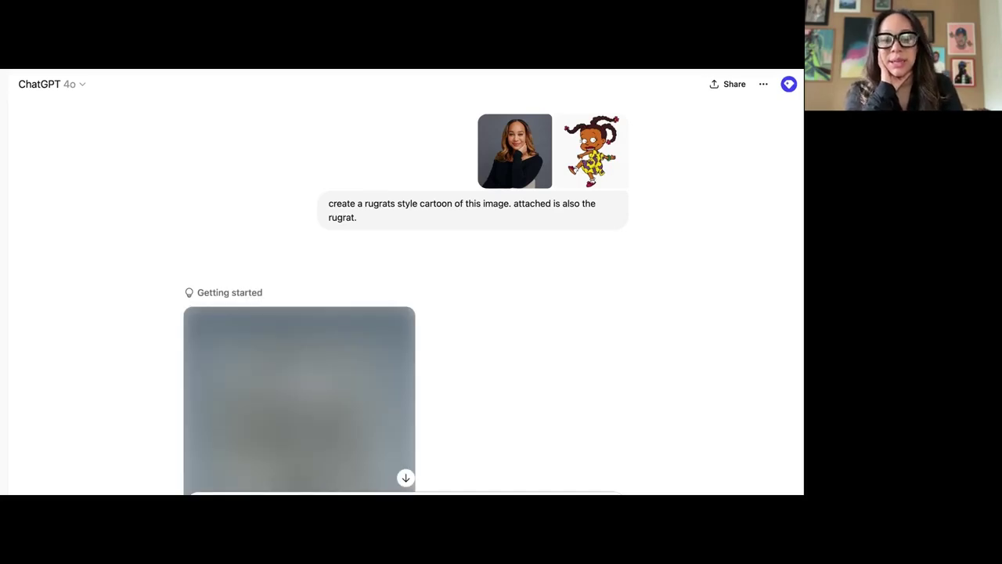
scroll(405, 314, "down", 3)
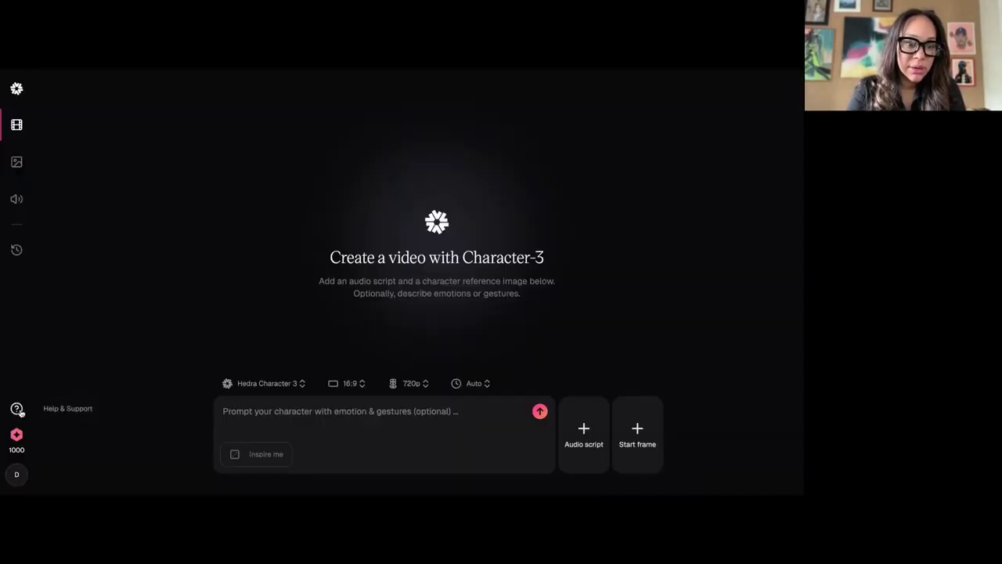
Visit Hedra's Help page, then return to the home page via the Hedra logo.
left_click(18, 410)
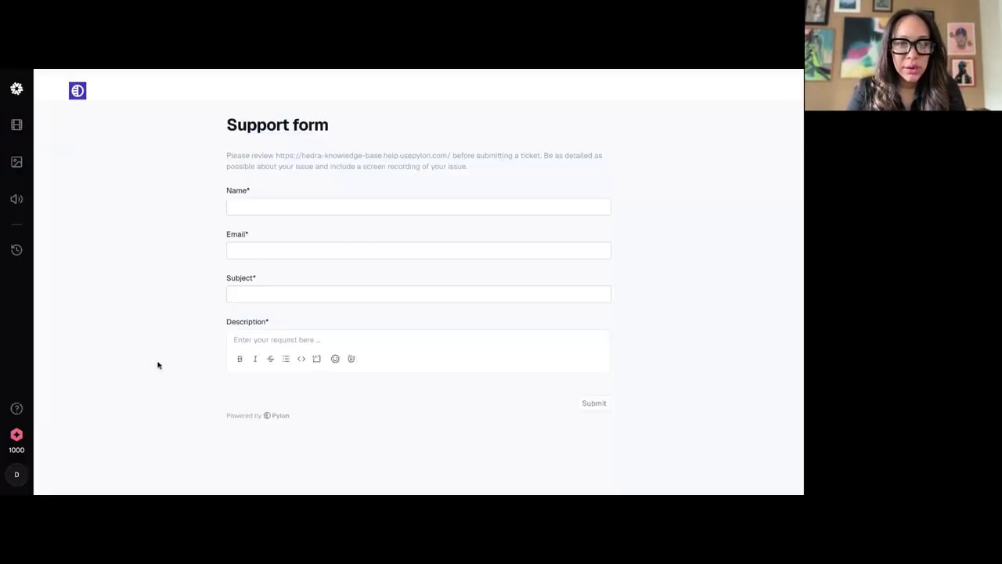
left_click(17, 90)
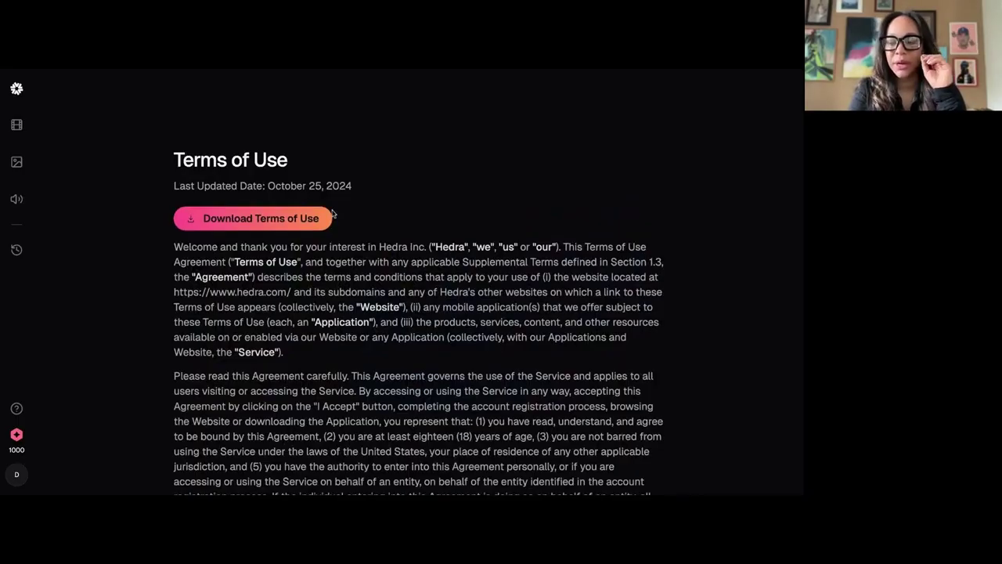
Scroll Hedra's October 25, 2024 Terms of Use back to the beginning.
scroll(333, 246, "down", 5)
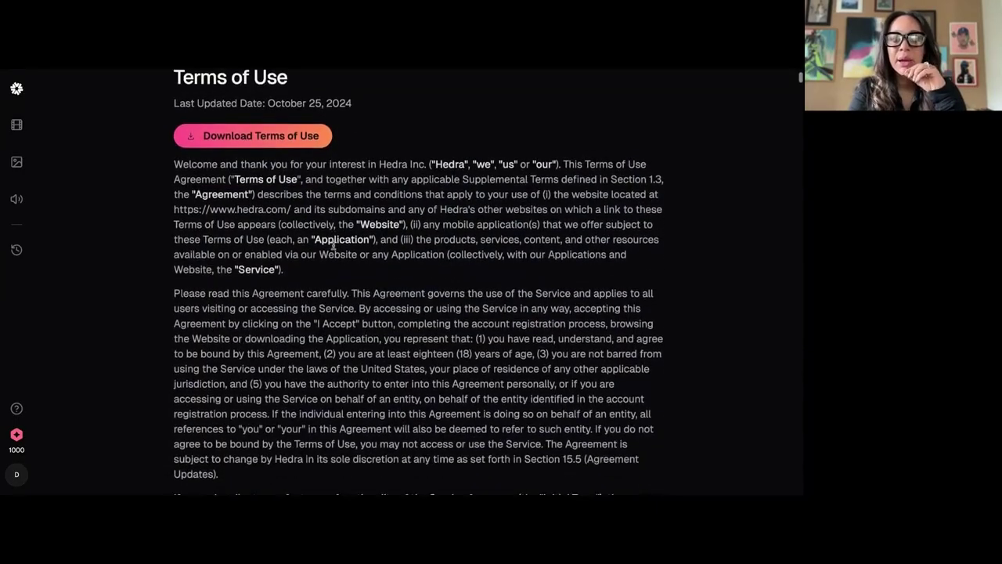
scroll(332, 246, "up", 1)
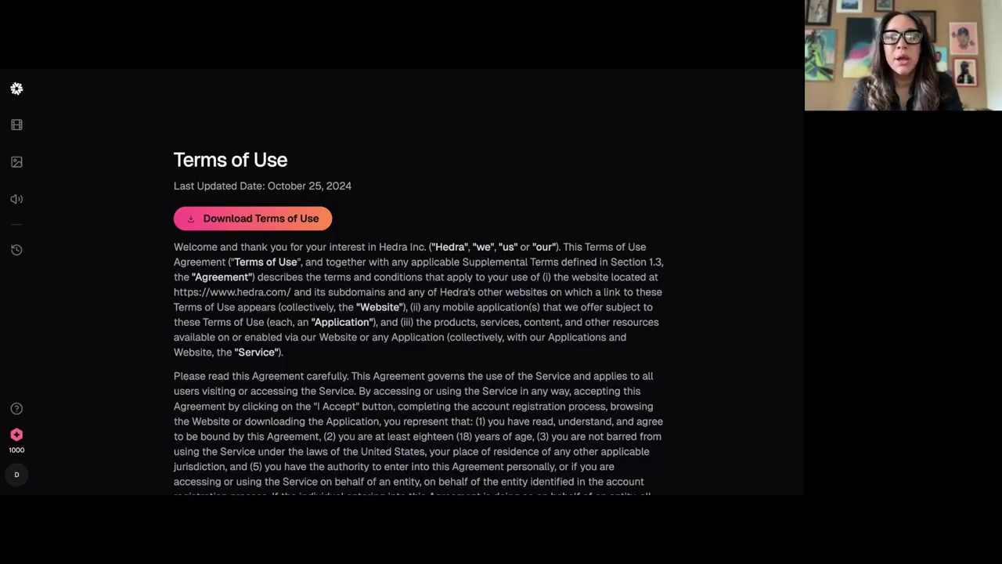
Scroll the Terms of Use down to sections 3.2 Ownership of Content and 3.3 License to Your Content.
scroll(418, 282, "down", 10)
scroll(419, 282, "down", 10)
scroll(419, 282, "down", 5)
scroll(418, 282, "down", 2)
scroll(419, 282, "down", 5)
scroll(341, 307, "down", 10)
scroll(340, 308, "up", 5)
scroll(340, 308, "down", 2)
scroll(338, 307, "up", 2)
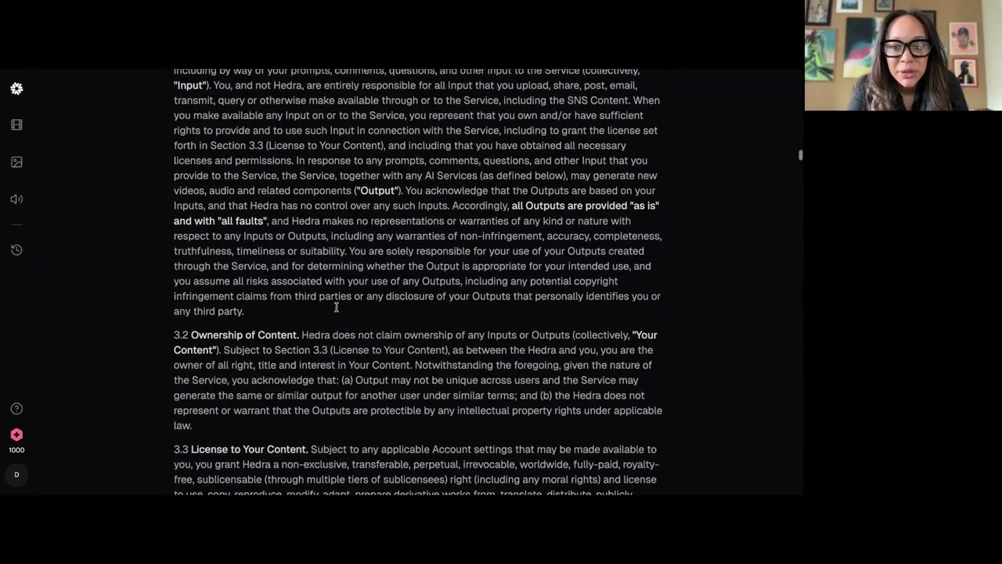
scroll(336, 308, "down", 1)
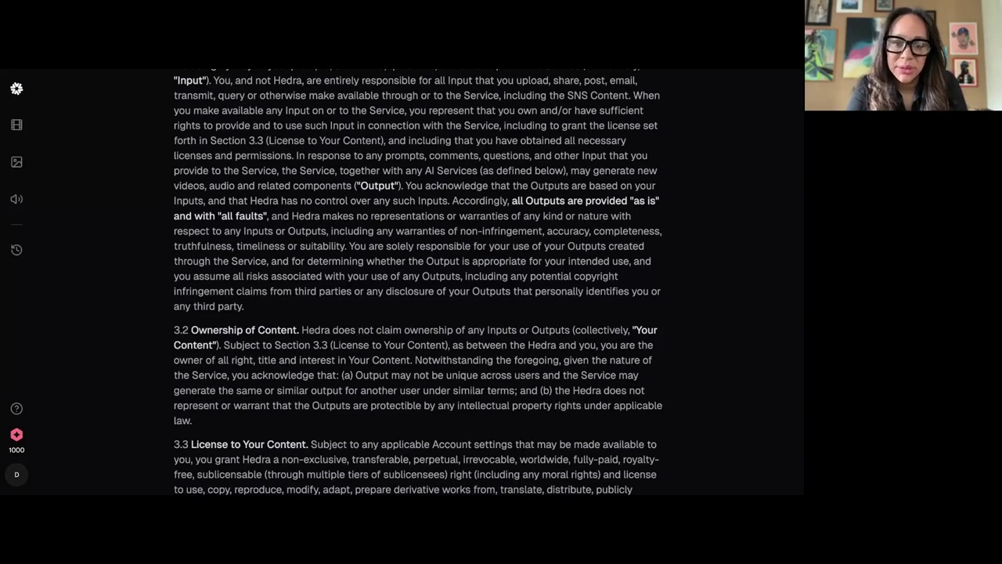
scroll(336, 308, "down", 2)
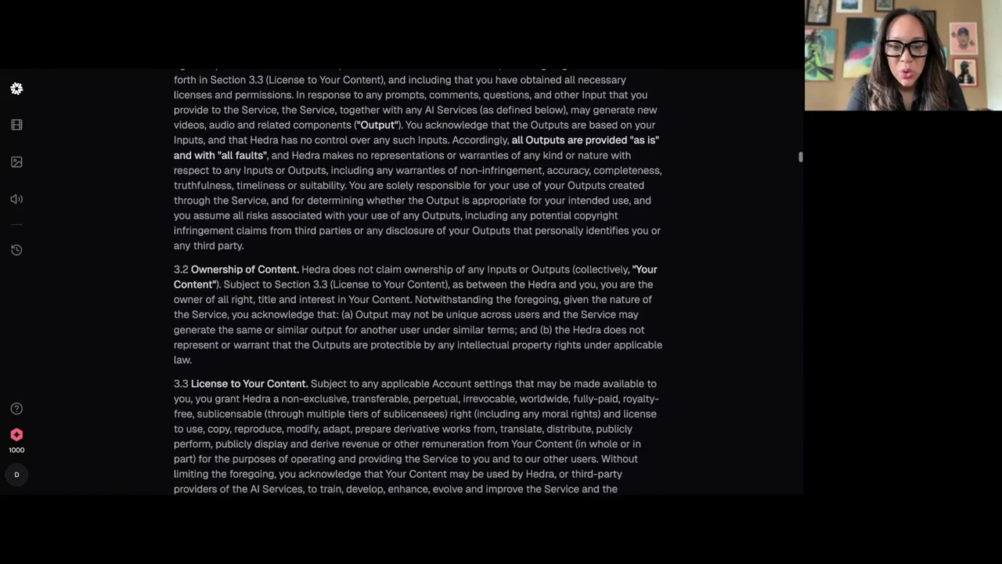
scroll(244, 357, "down", 1)
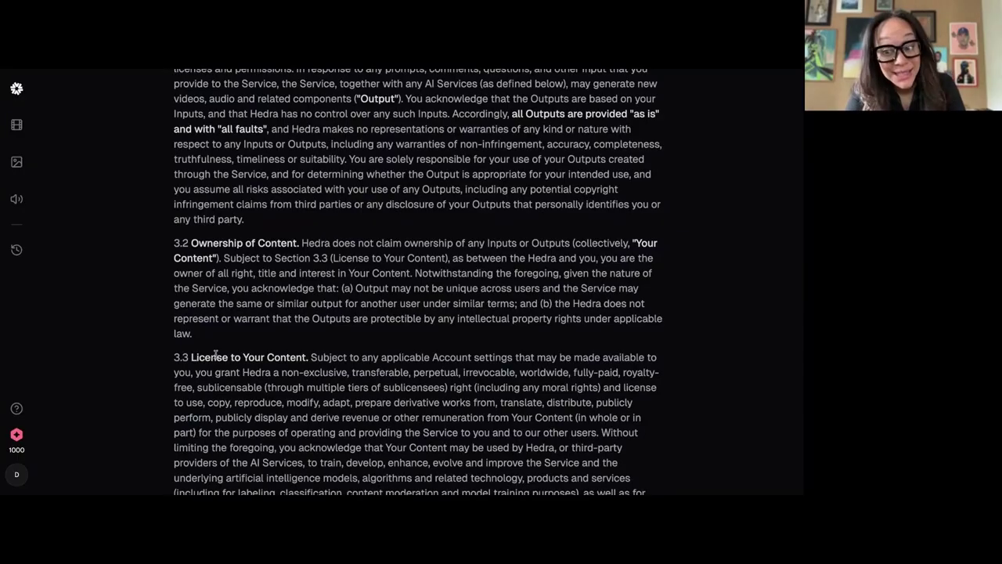
scroll(308, 338, "down", 1)
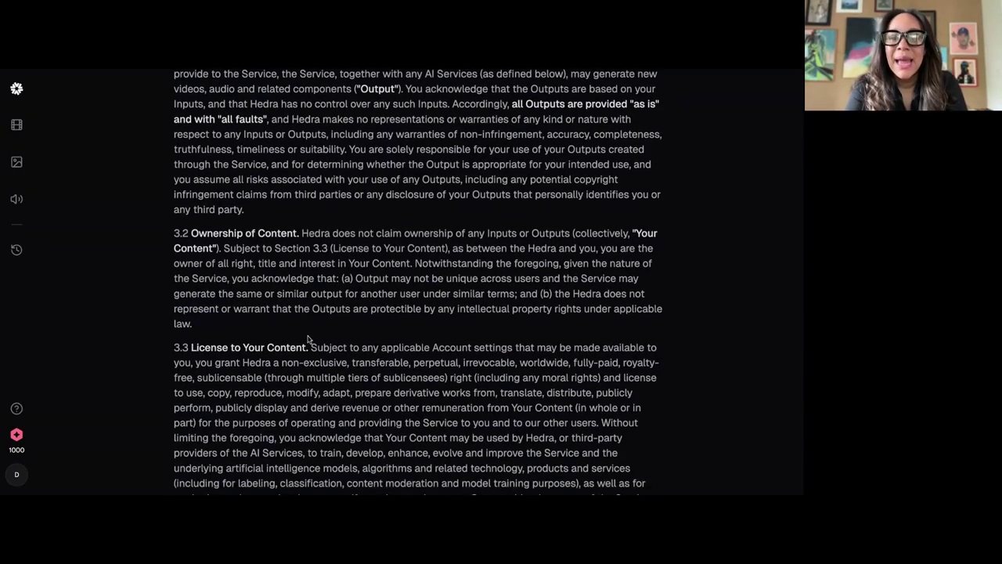
scroll(307, 338, "down", 1)
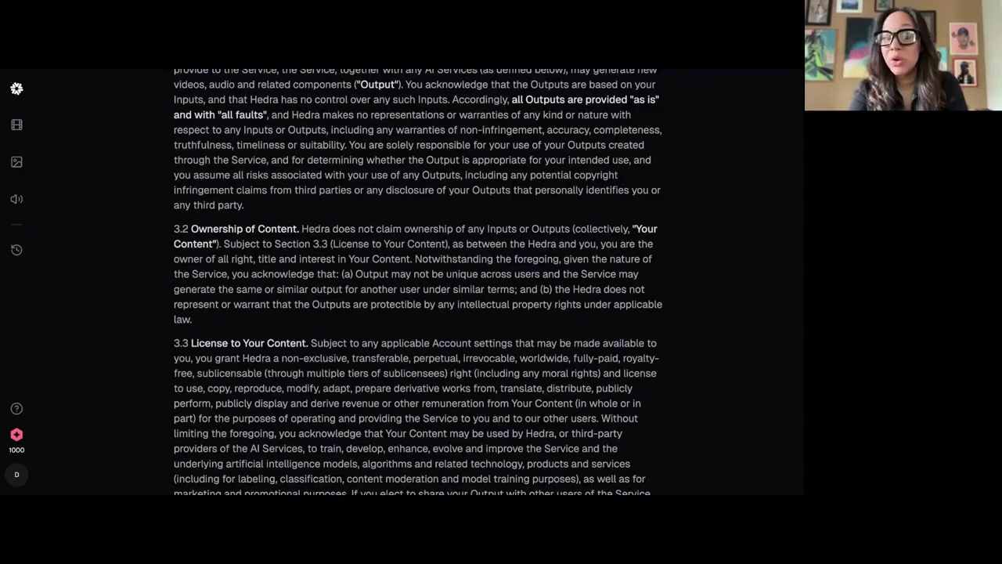
scroll(418, 281, "down", 1)
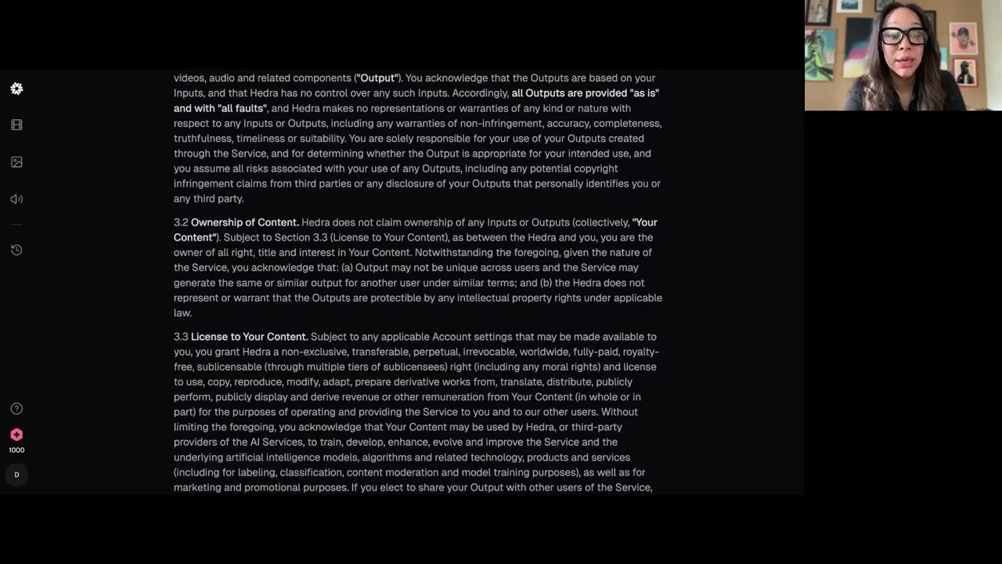
scroll(489, 281, "down", 1)
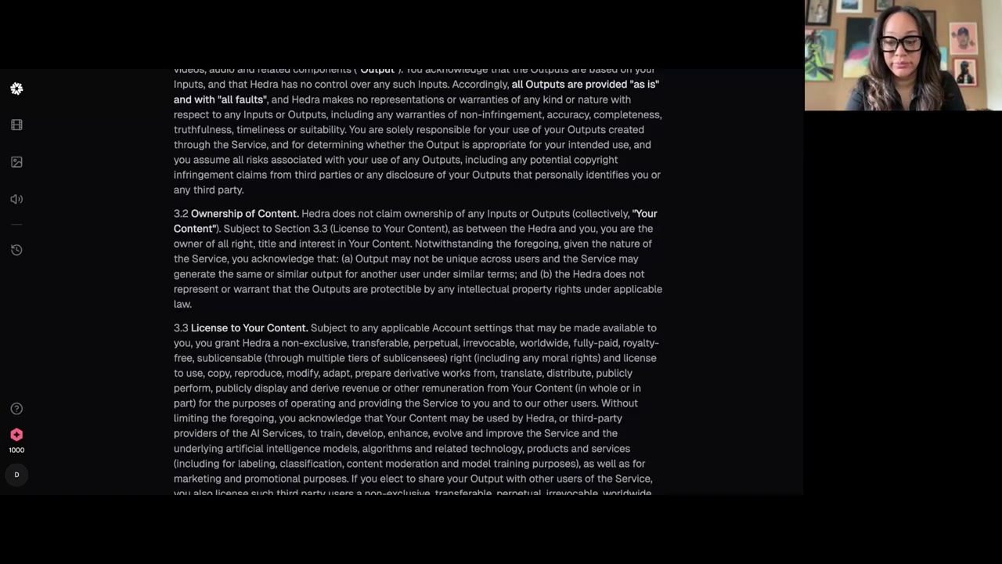
scroll(489, 281, "down", 1)
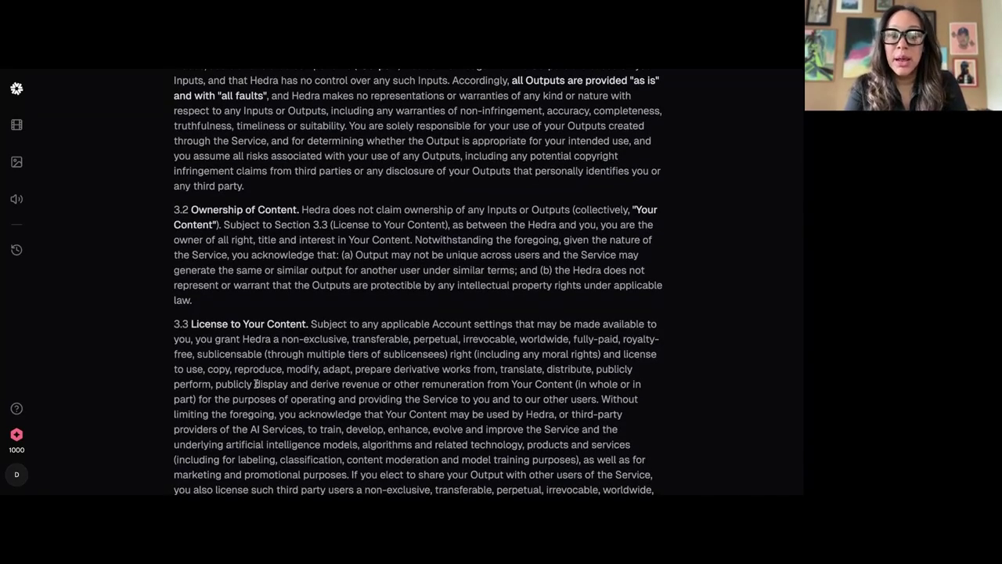
scroll(256, 384, "down", 1)
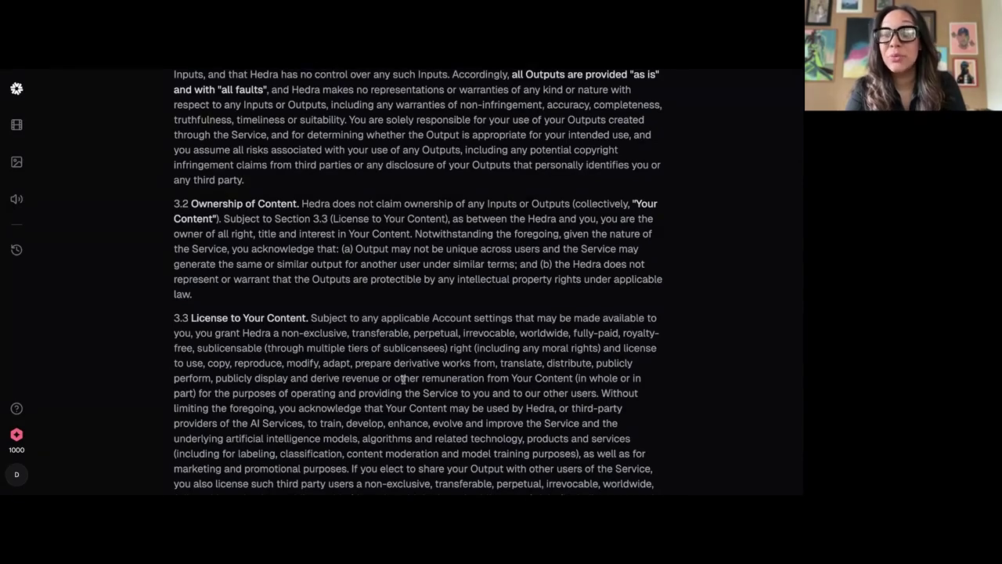
Read further through the Terms section 3, then return to the ChatGPT chat's cartoon.
scroll(403, 379, "down", 1)
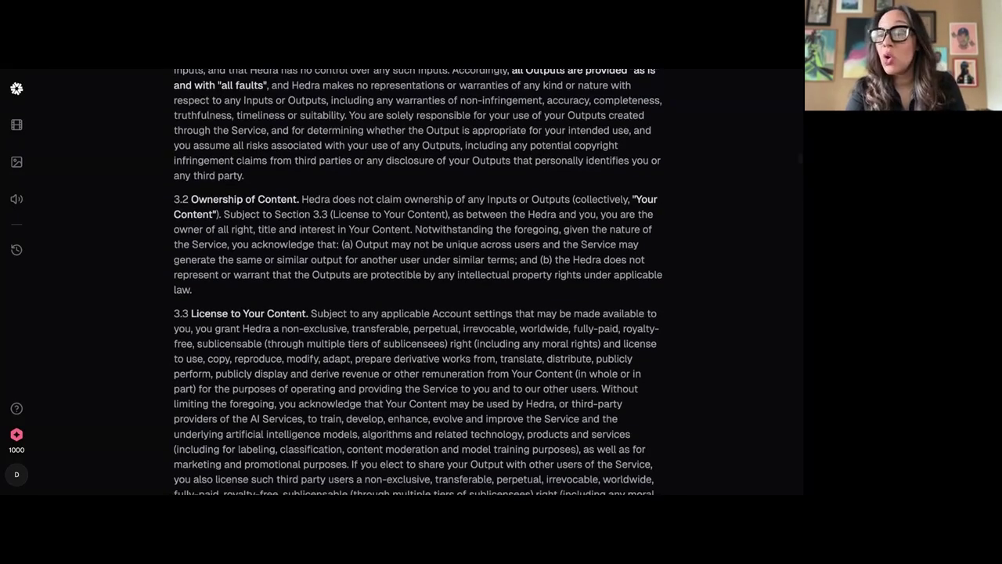
scroll(364, 392, "down", 1)
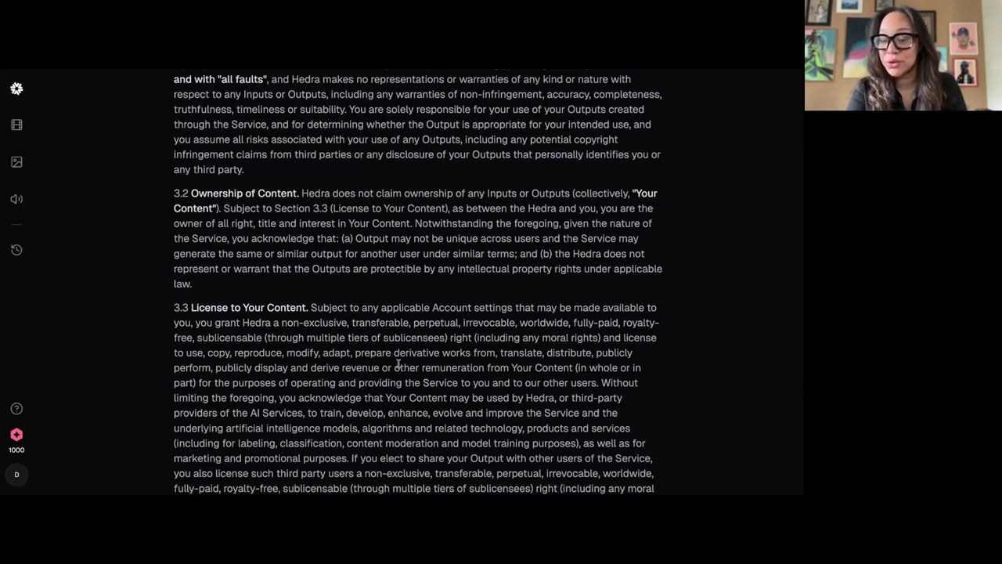
scroll(398, 362, "down", 1)
scroll(401, 379, "down", 1)
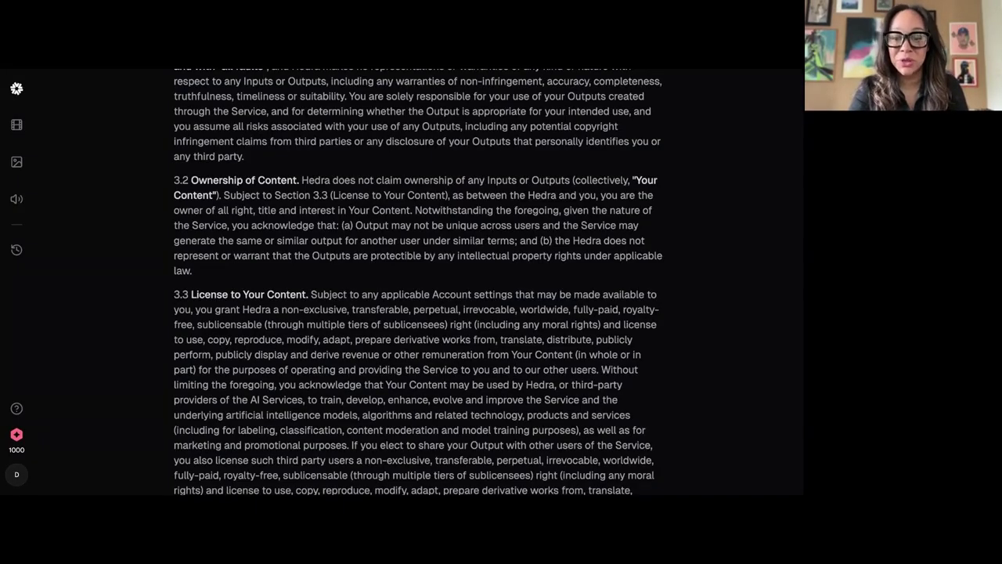
scroll(418, 281, "down", 1)
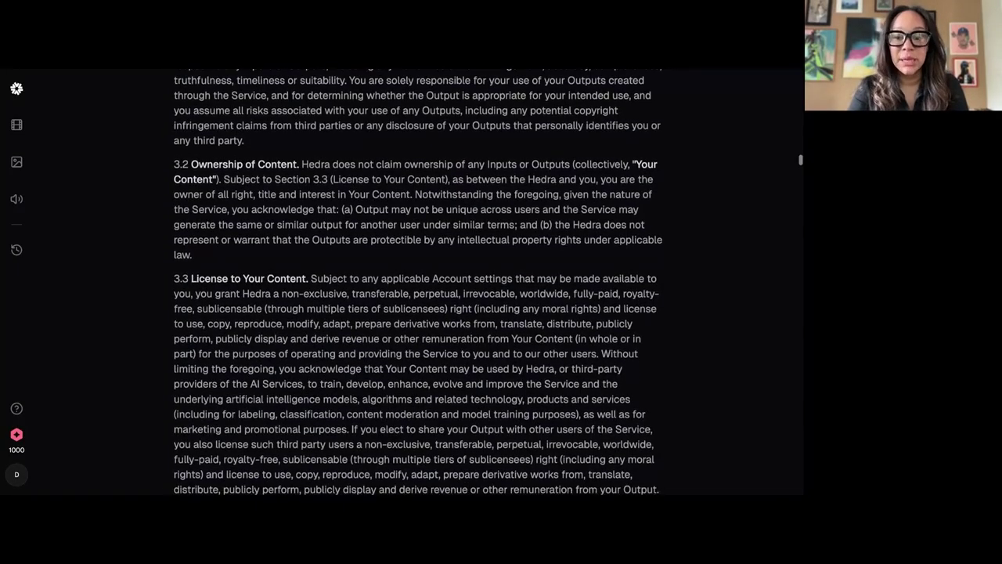
scroll(418, 282, "down", 2)
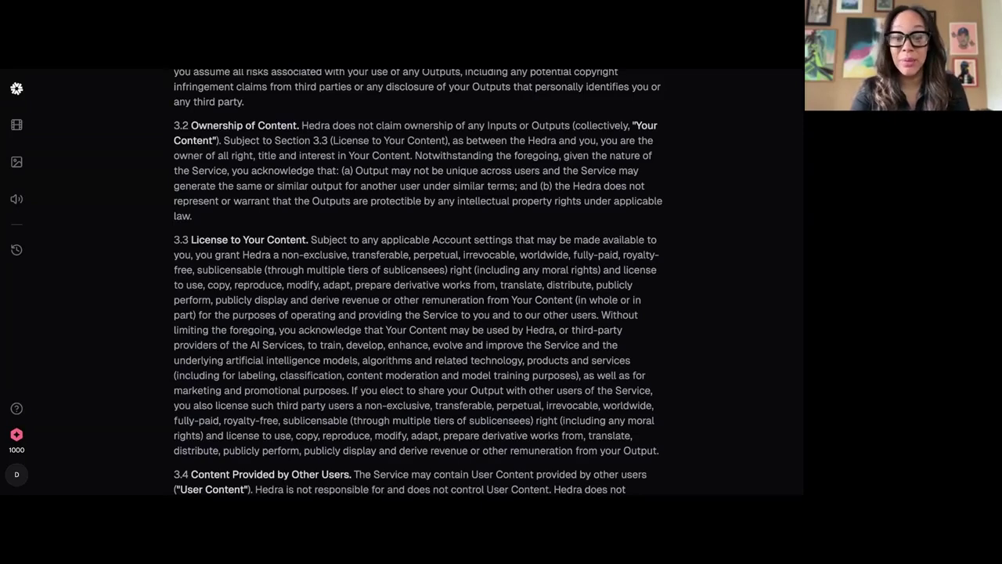
scroll(488, 282, "down", 1)
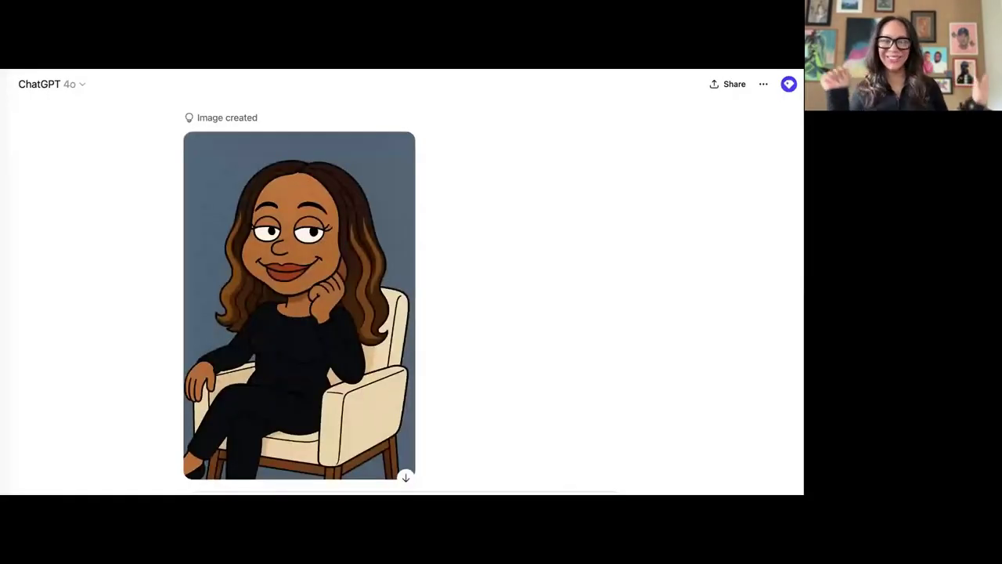
Download the Rugrats-style cartoon of the woman in the cream armchair.
scroll(436, 347, "up", 5)
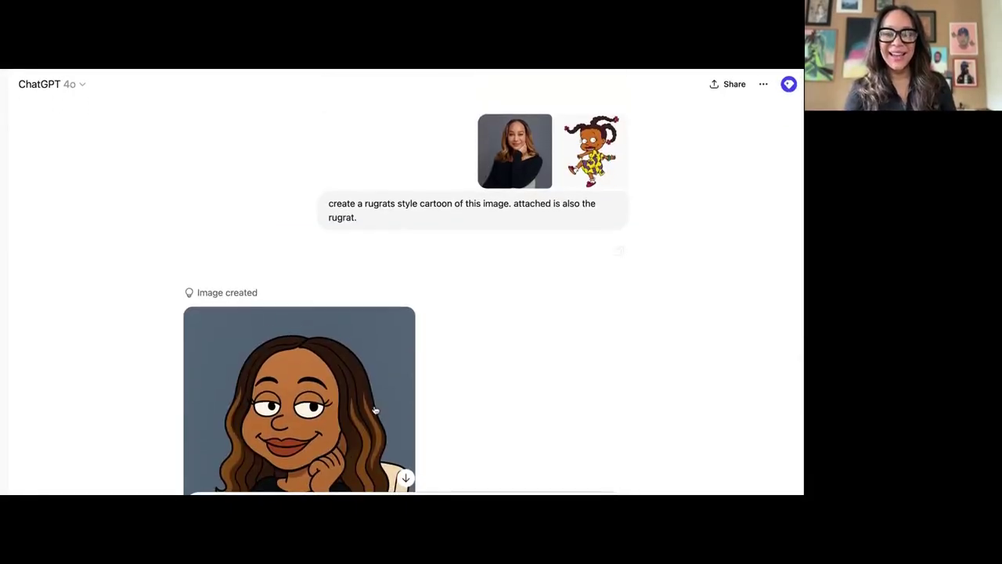
scroll(375, 410, "down", 5)
scroll(375, 410, "down", 2)
scroll(376, 411, "up", 2)
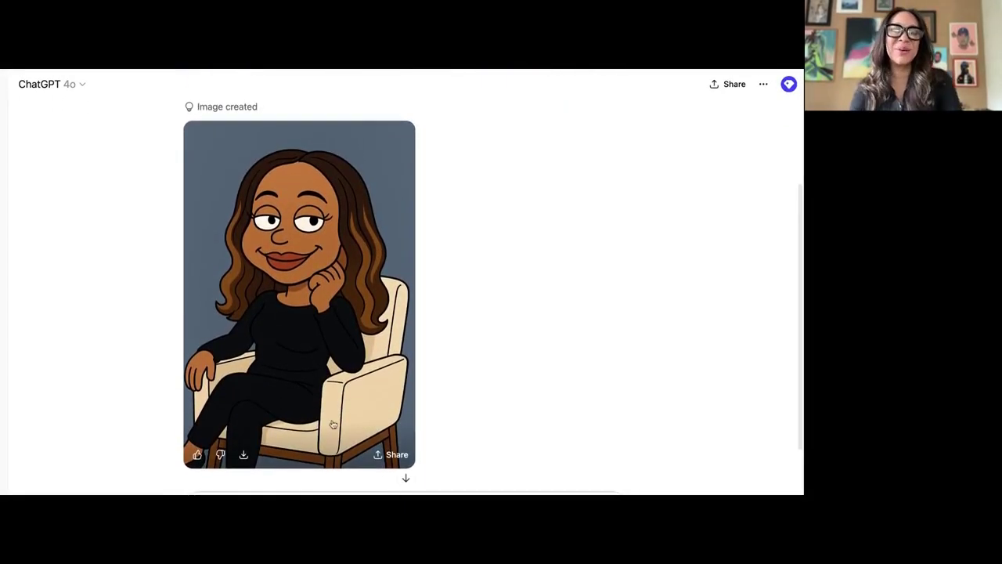
left_click(245, 456)
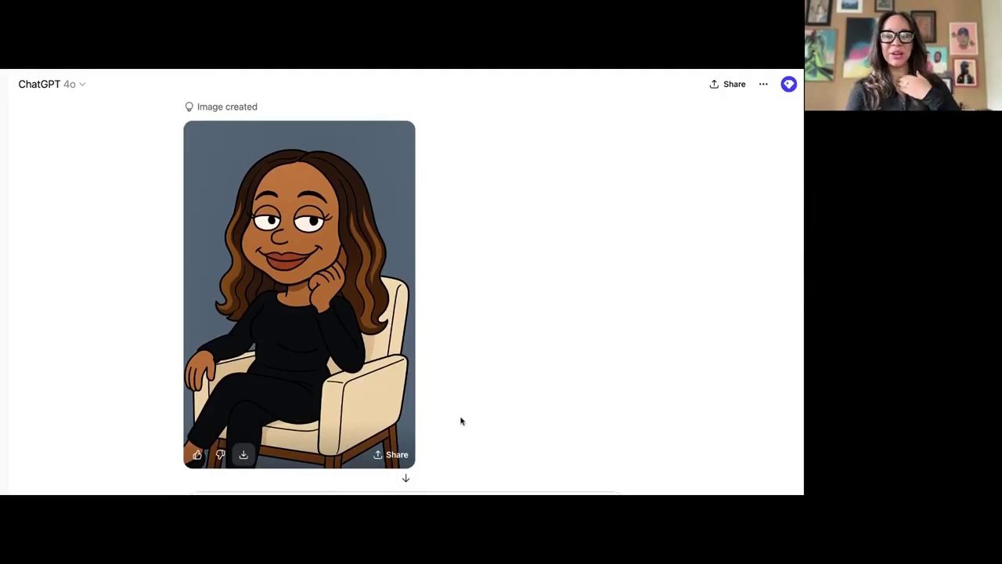
scroll(461, 421, "down", 3)
scroll(407, 399, "up", 1)
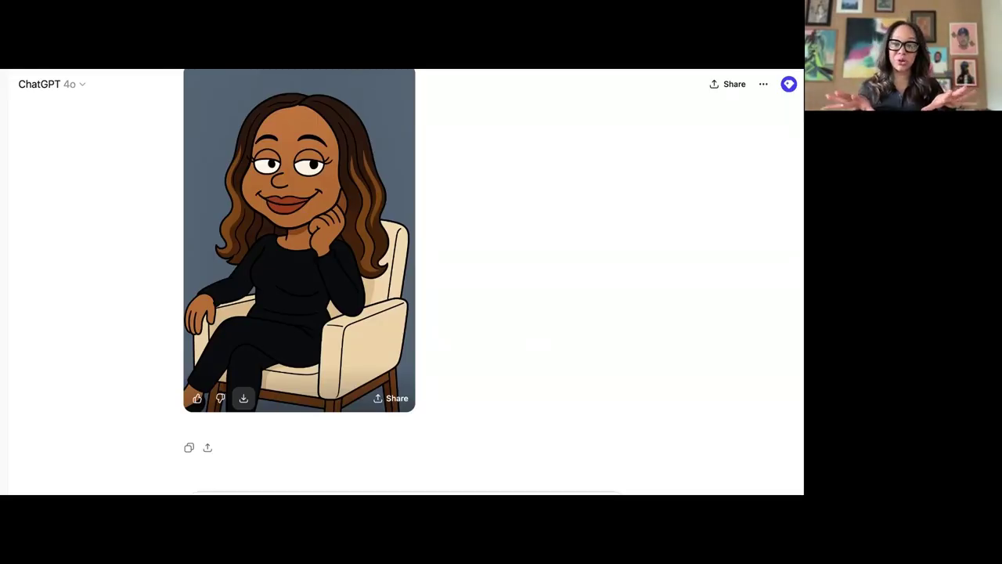
scroll(258, 407, "down", 1)
scroll(258, 392, "up", 3)
scroll(331, 263, "down", 1)
scroll(392, 222, "down", 3)
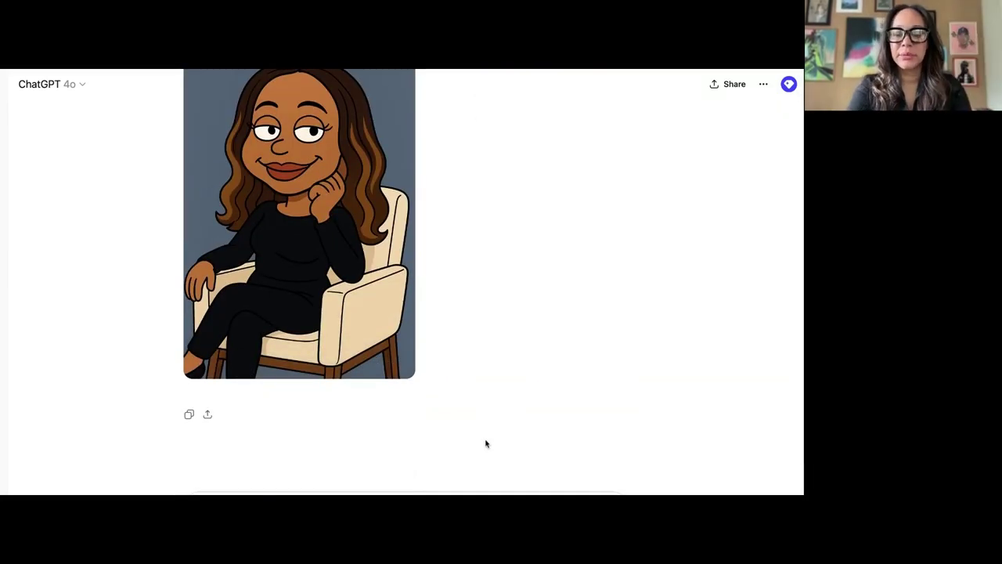
Check ChatGPT's available models without switching.
left_click(50, 82)
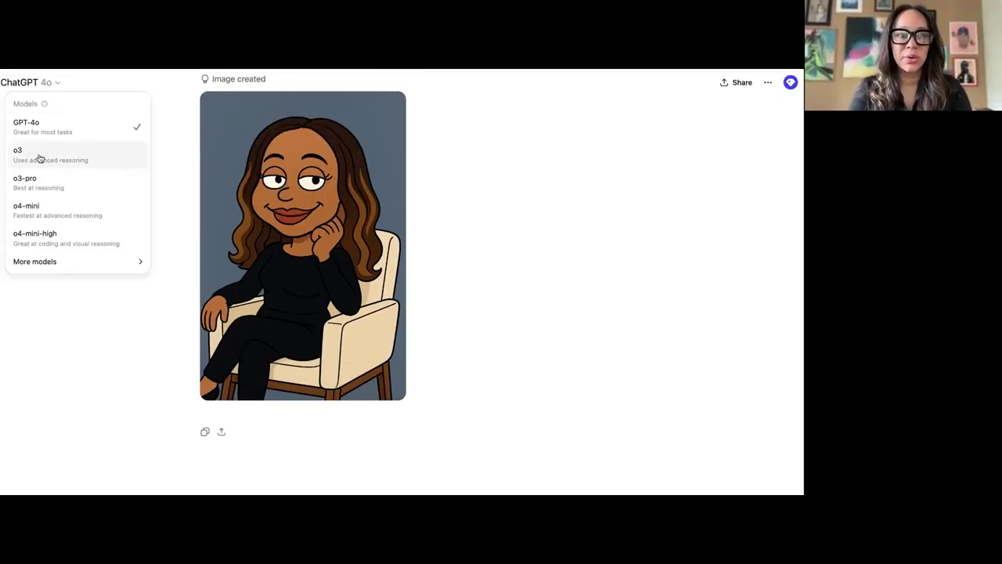
left_click(89, 138)
scroll(342, 469, "down", 2)
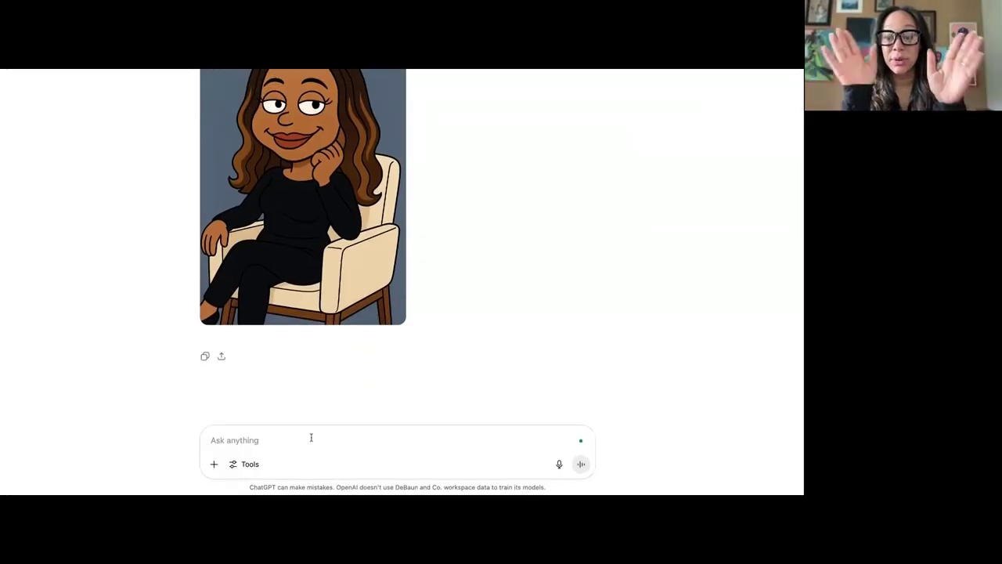
Request a detailed prompt keeping the character's face, hair and vibe the same, and review the reply.
type("hey")
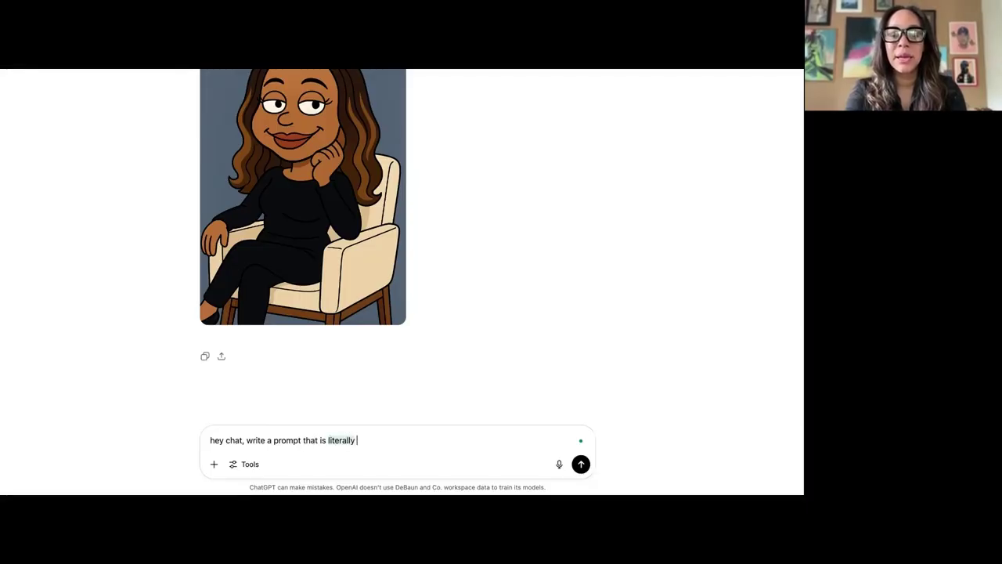
type("e this EXACT")
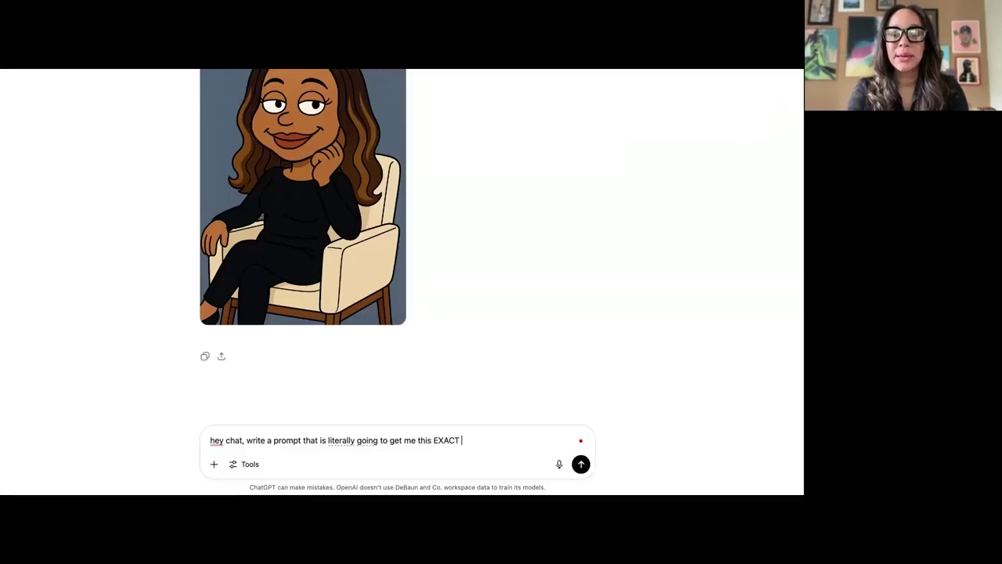
type("eve")
type(" se")
type("ingle time. s")
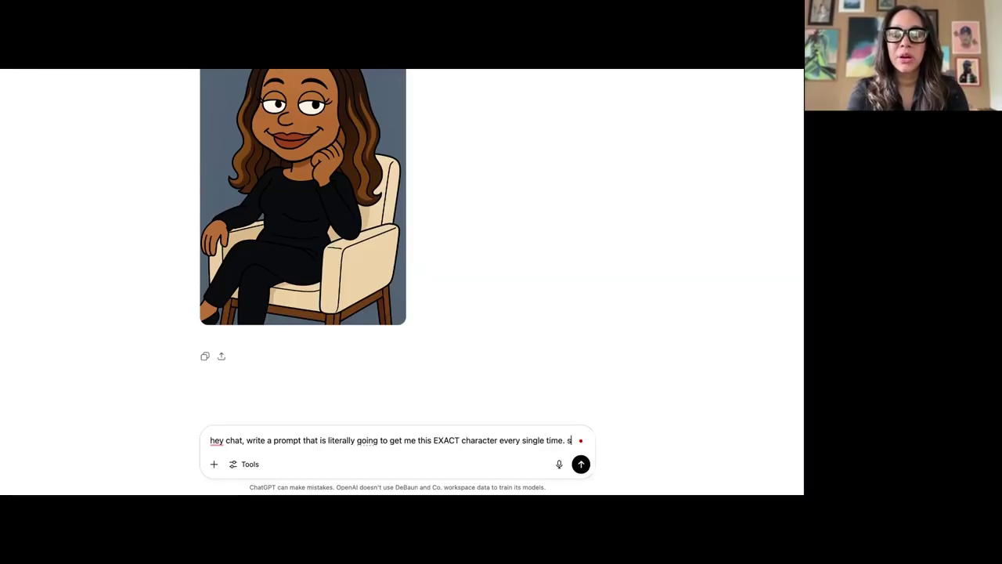
key("BackSpace")
type("her clothes or ")
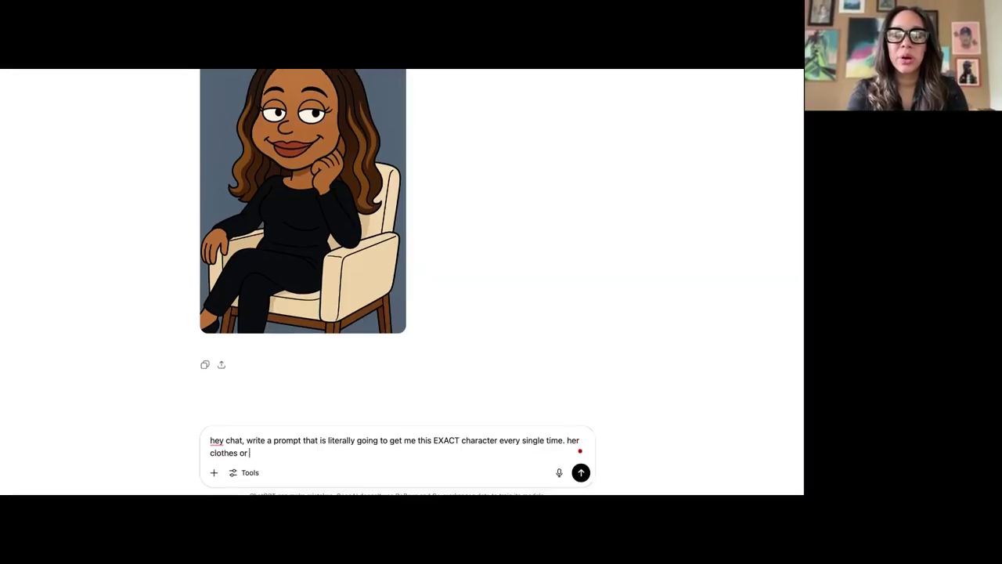
type("setting may be different but her face,")
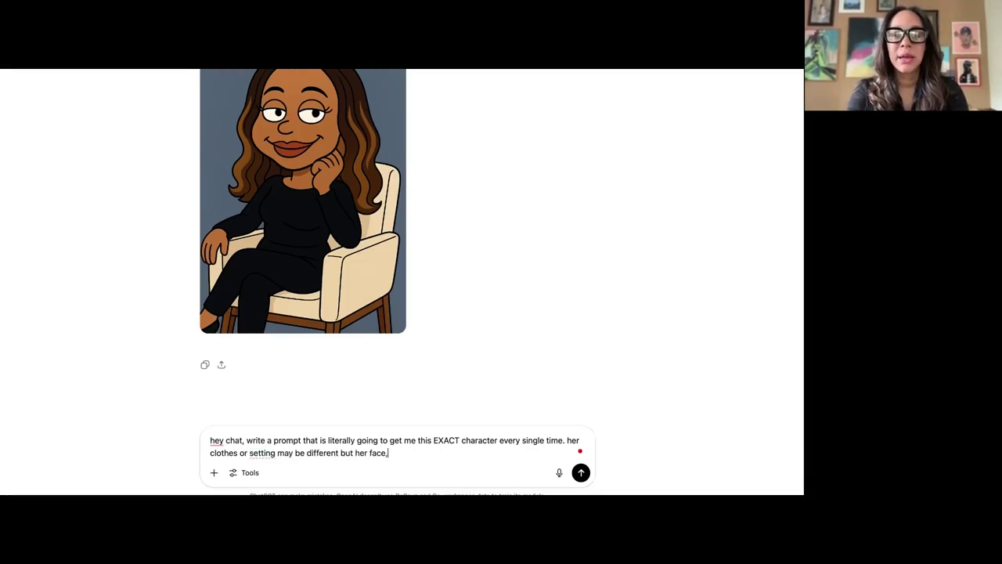
type("and vibes arethe same.")
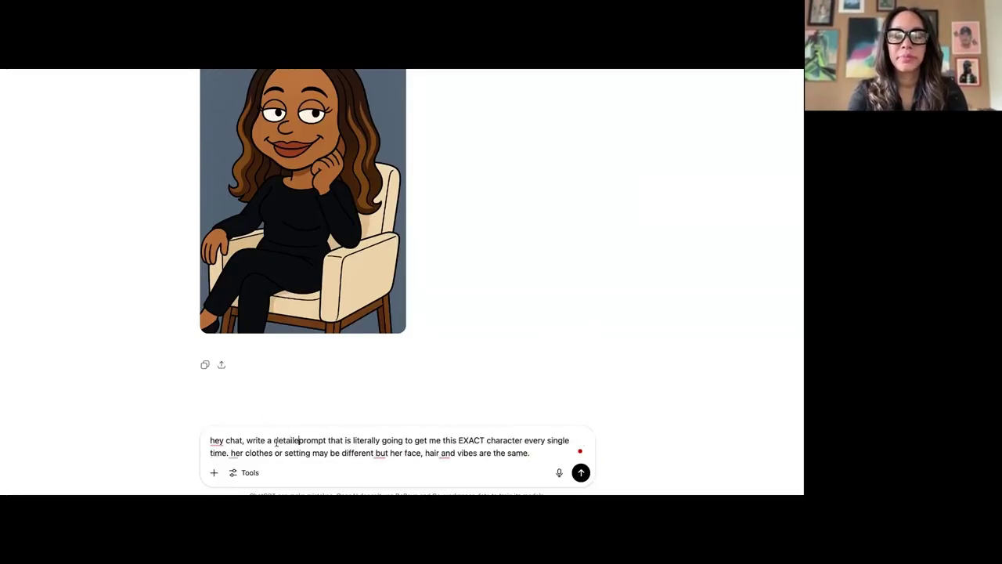
key("Return")
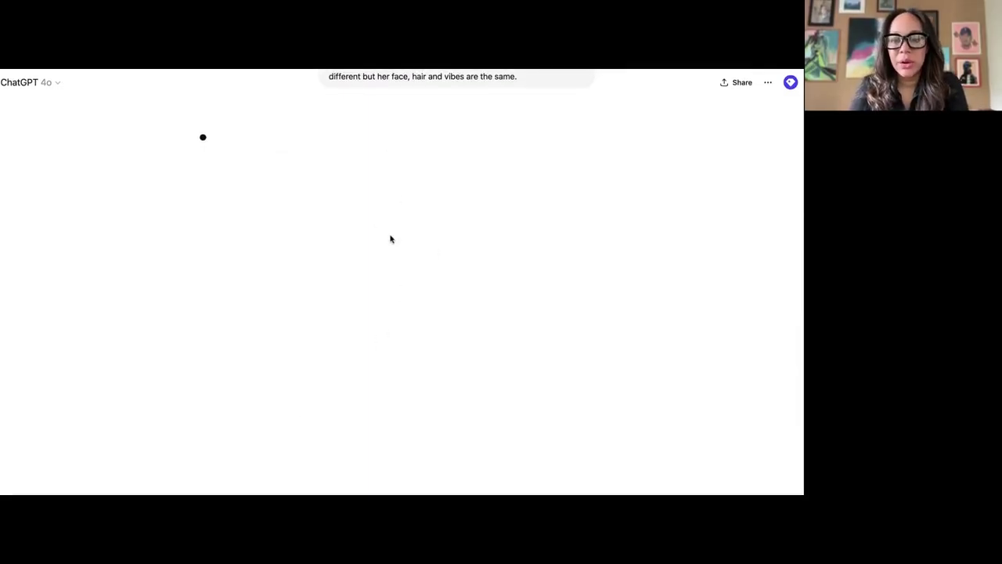
scroll(389, 239, "up", 2)
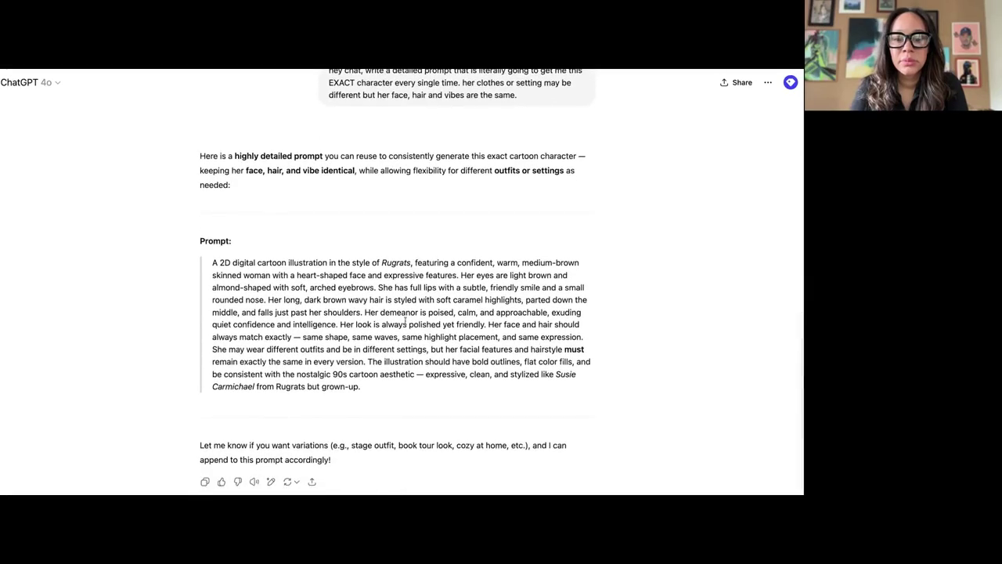
scroll(427, 386, "up", 5)
scroll(220, 204, "up", 3)
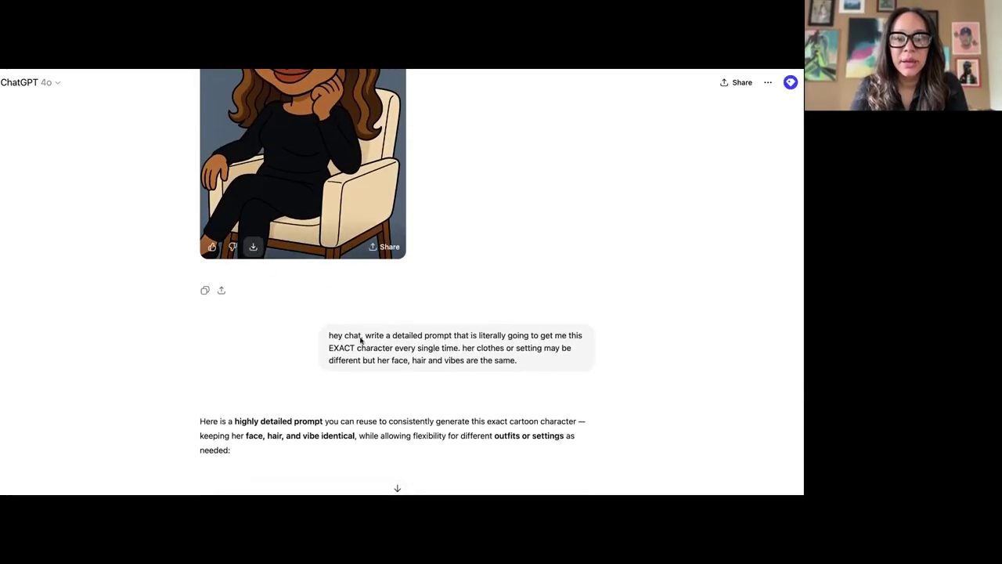
scroll(359, 340, "down", 8)
scroll(360, 340, "up", 1)
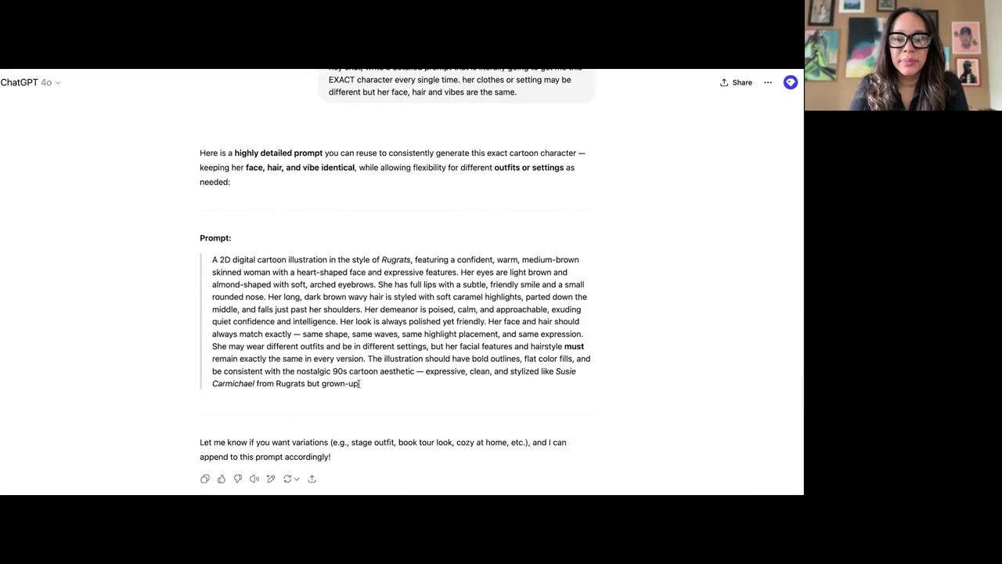
Select and copy the generated character prompt from ChatGPT's reply.
mouse_move(359, 384)
left_mouse_down()
mouse_move(213, 291)
mouse_move(198, 266)
left_mouse_up()
key("ctrl+c")
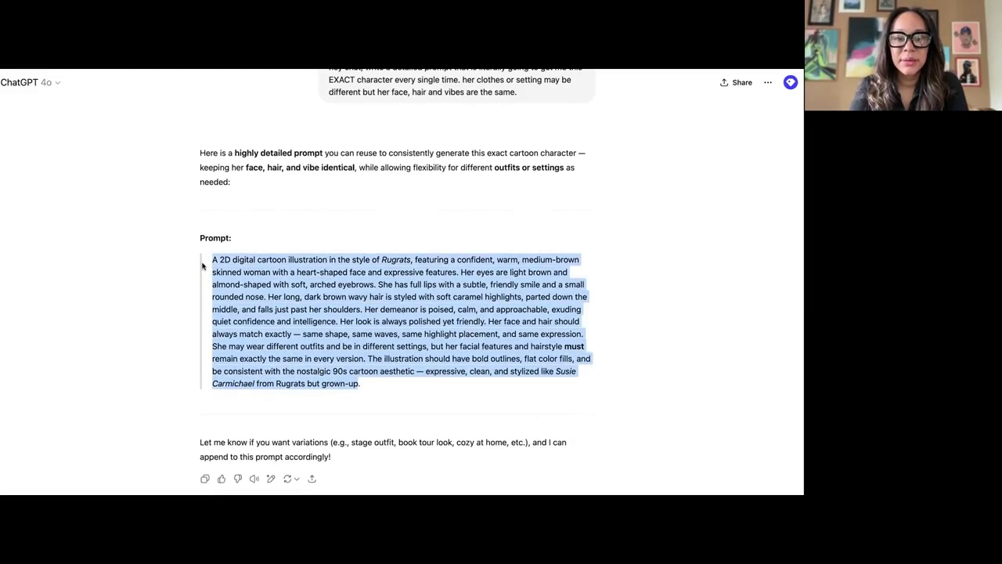
scroll(234, 352, "down", 1)
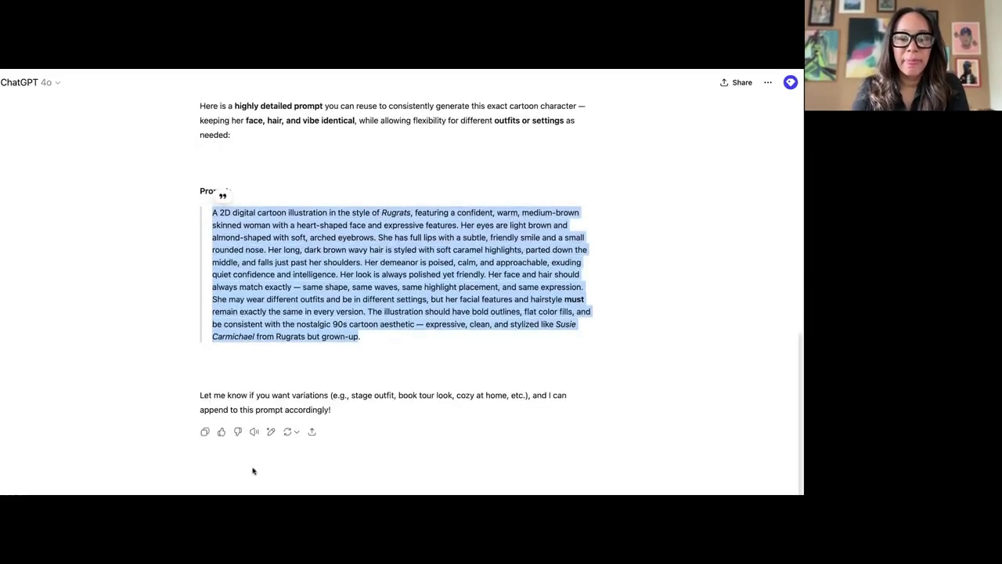
scroll(240, 466, "up", 2)
scroll(241, 466, "up", 5)
scroll(269, 207, "down", 2)
scroll(270, 208, "down", 5)
Send the cartoon image with the pasted prompt, adding a wealthy-looking kitchen and podcast mic.
left_click(214, 464)
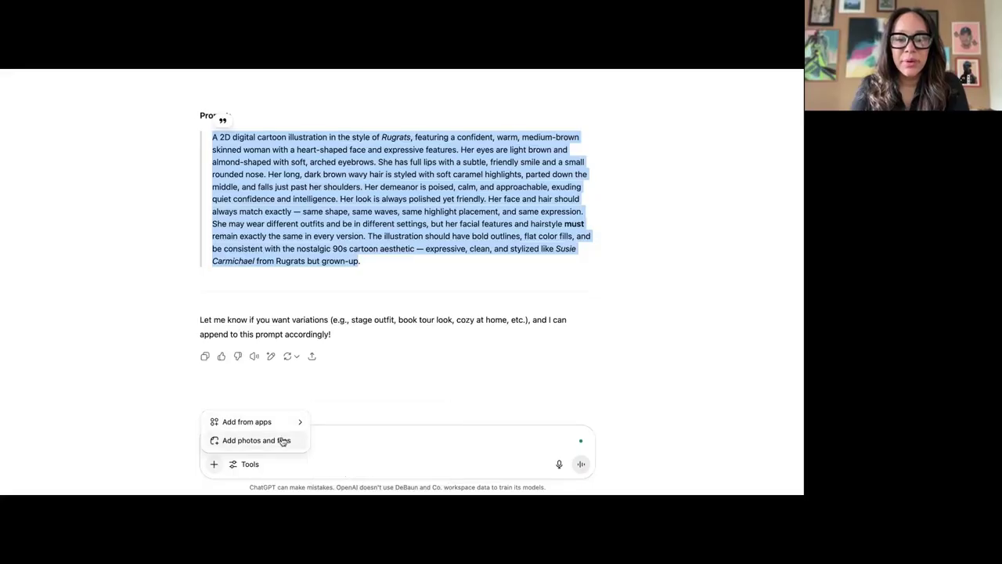
left_click(281, 440)
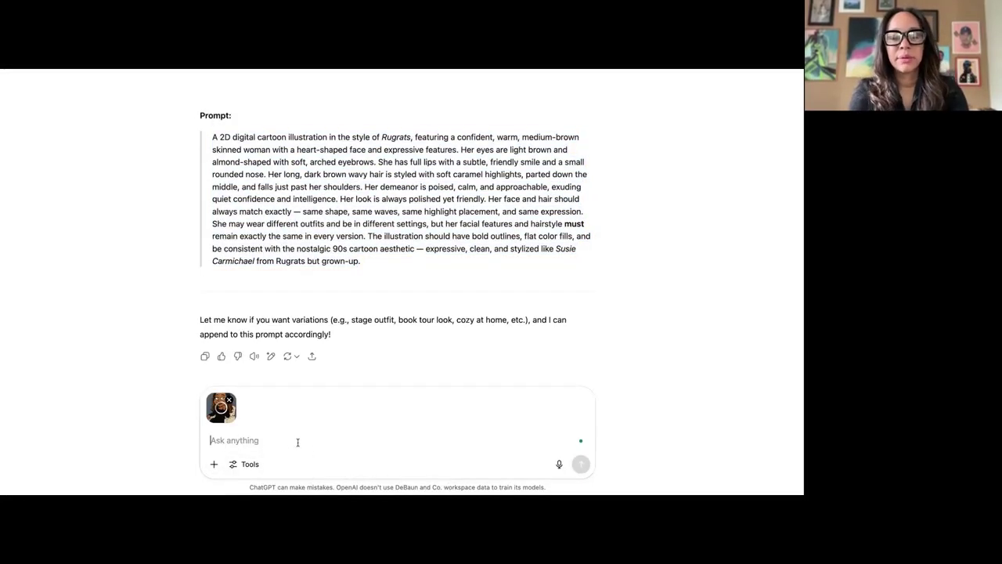
key("ctrl+v")
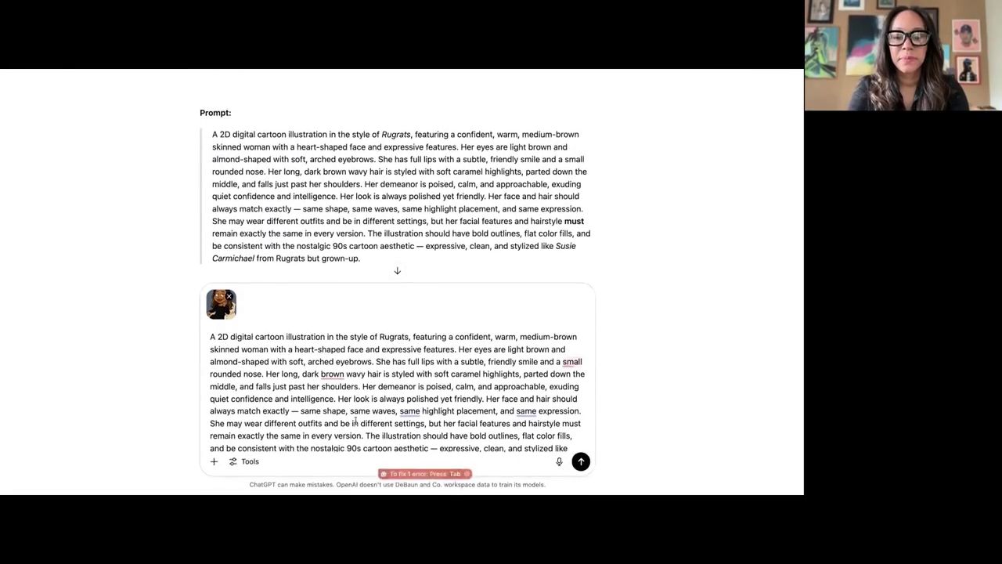
scroll(571, 444, "down", 2)
type(". pu")
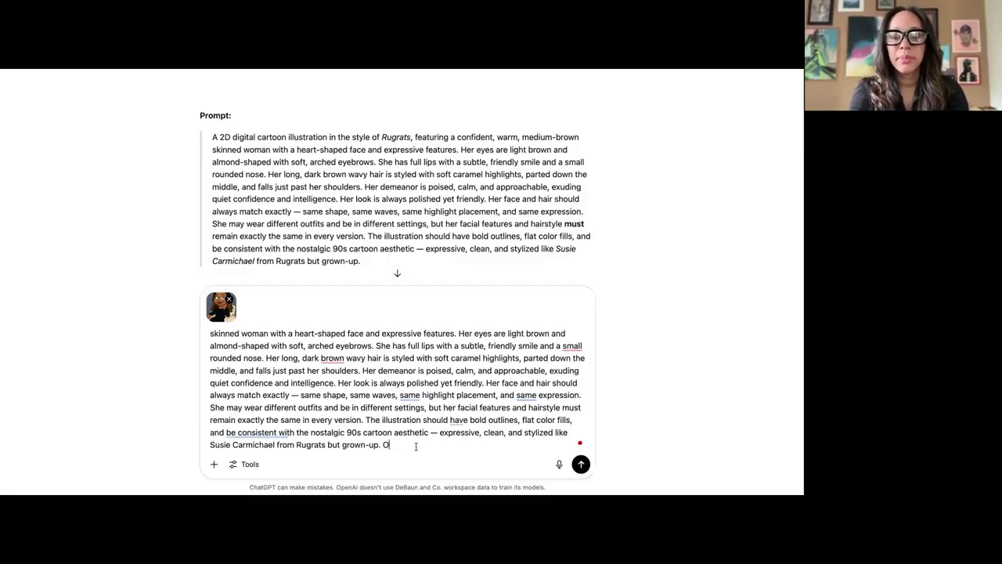
type("t her in a we")
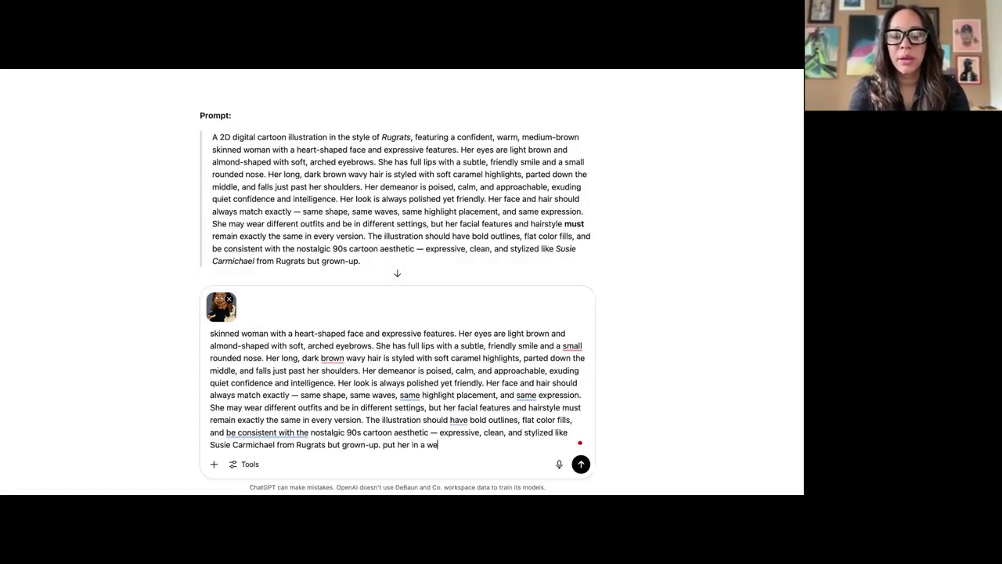
type("althy looking kitchen holding a podcas")
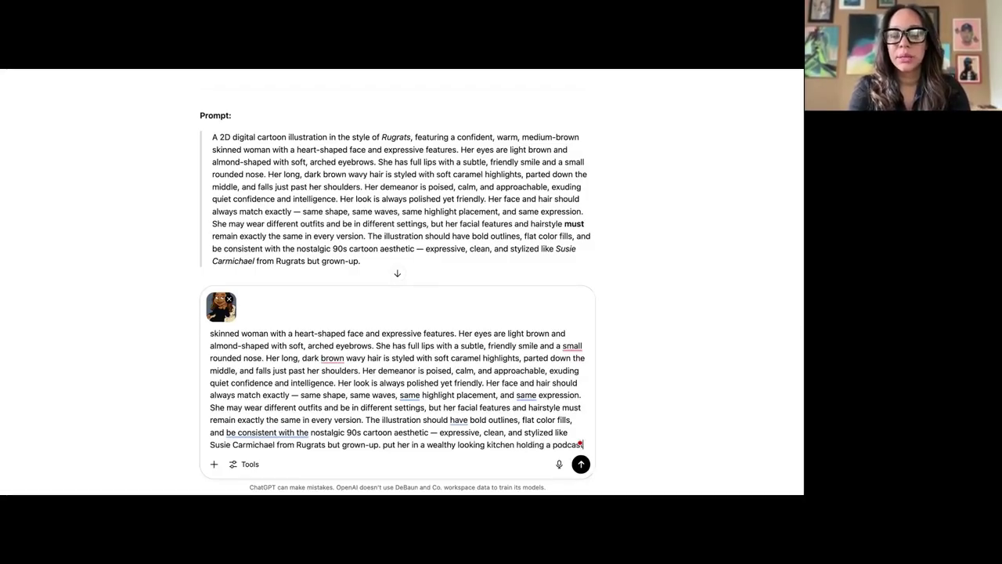
type("t mic")
key("Return")
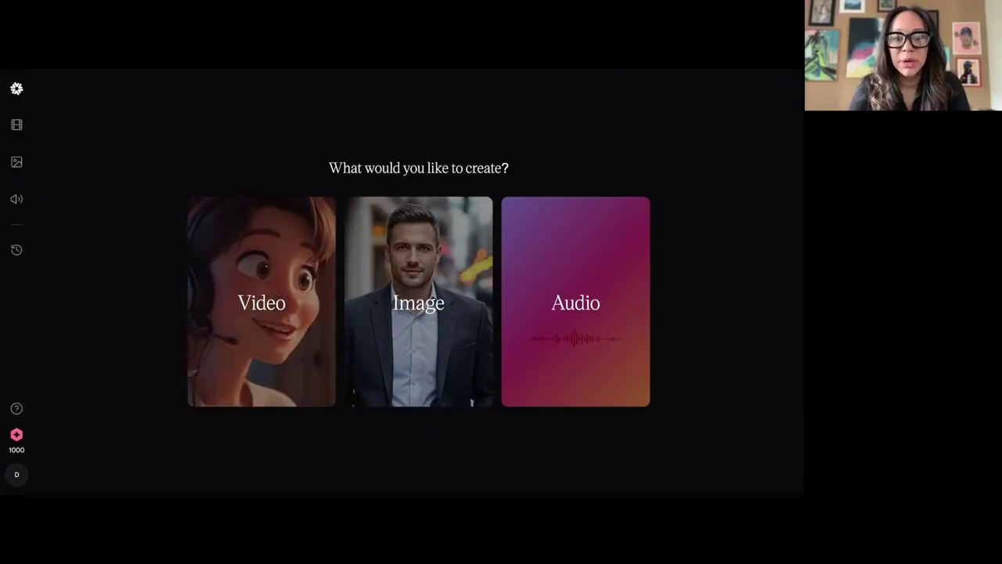
Choose Video and upload the seated cartoon avatar as the Character-3 start frame.
left_click(319, 283)
left_click(638, 440)
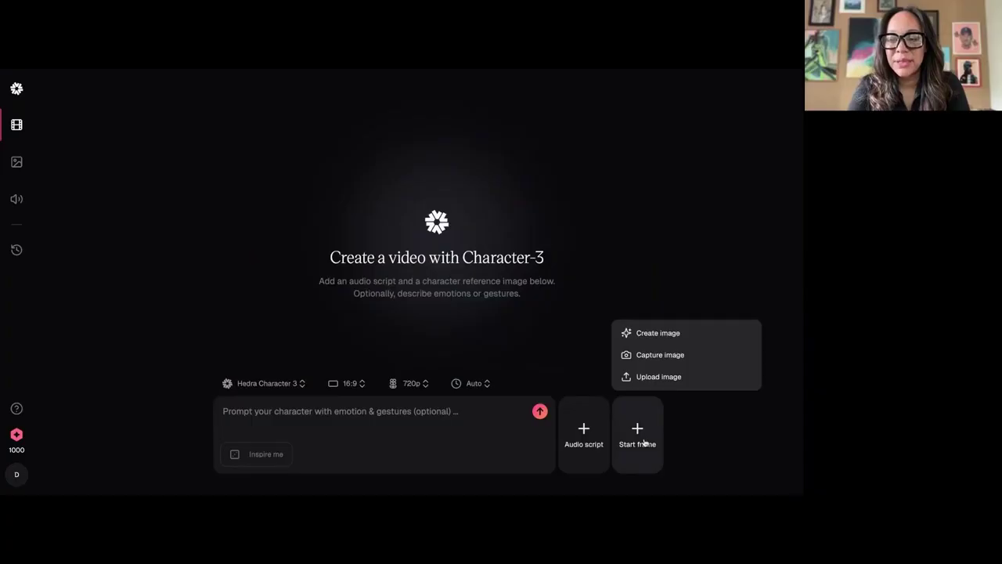
left_click(672, 376)
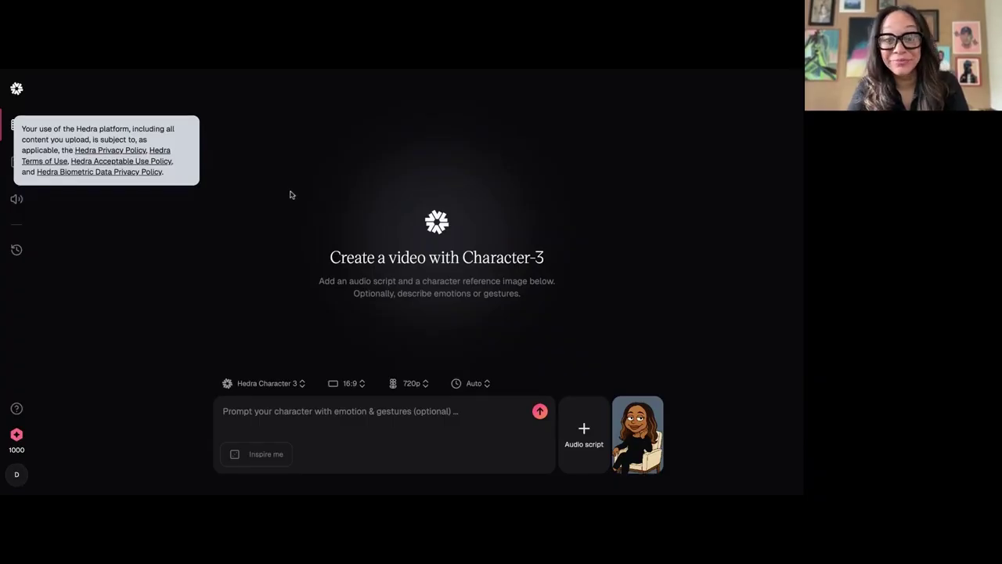
Write the motion prompt: wave at camera, casual gestures, then stand up and do a little dance.
left_click(304, 412)
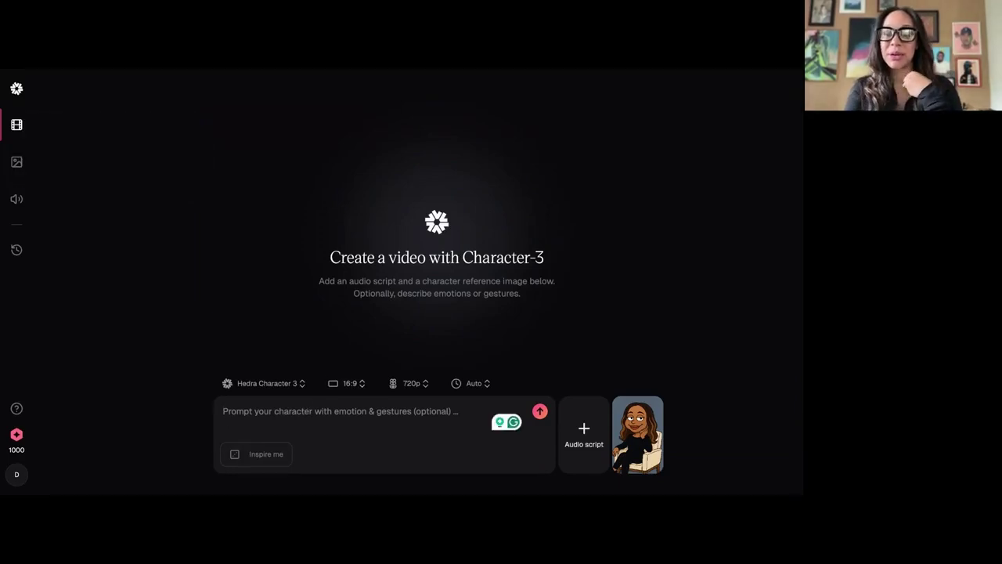
type("Star")
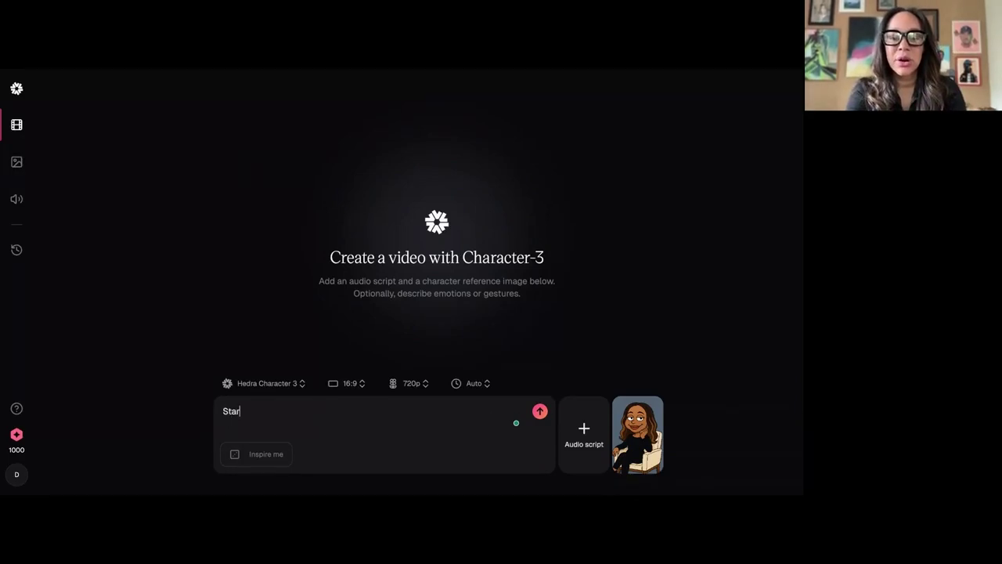
type("t off wit h a wave")
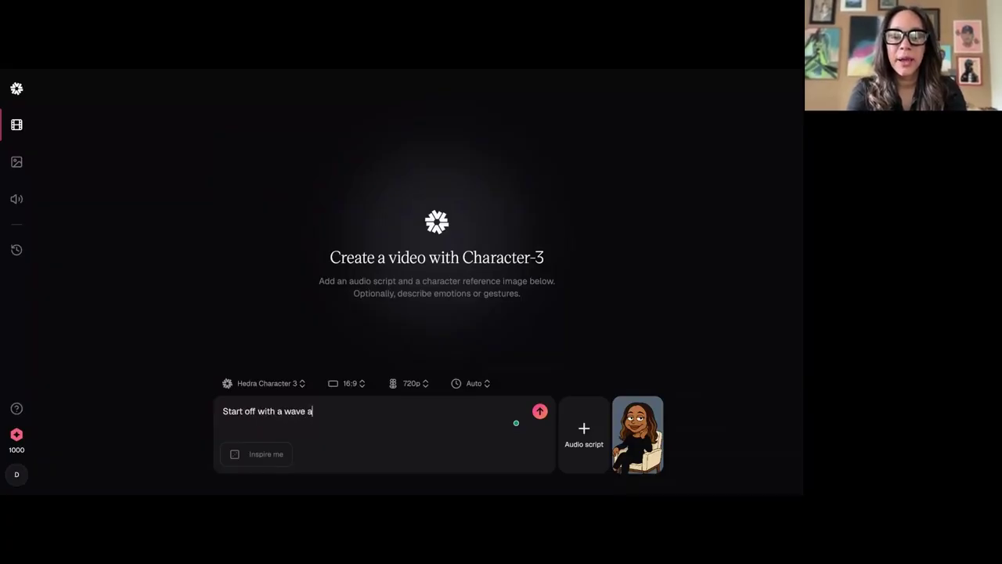
type("at camera, then casual gestures ")
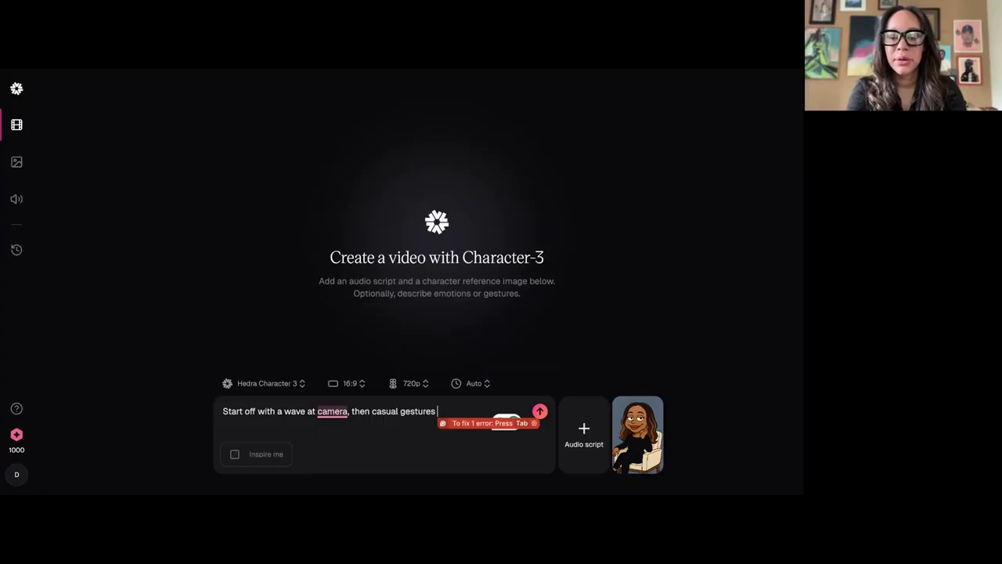
type(". have her stand up as well")
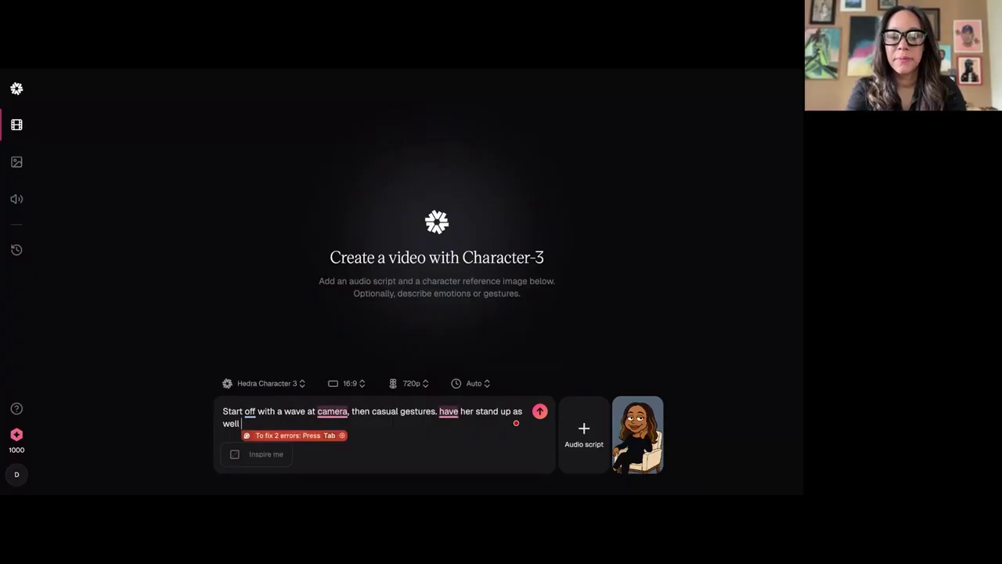
type("and do a little dance.")
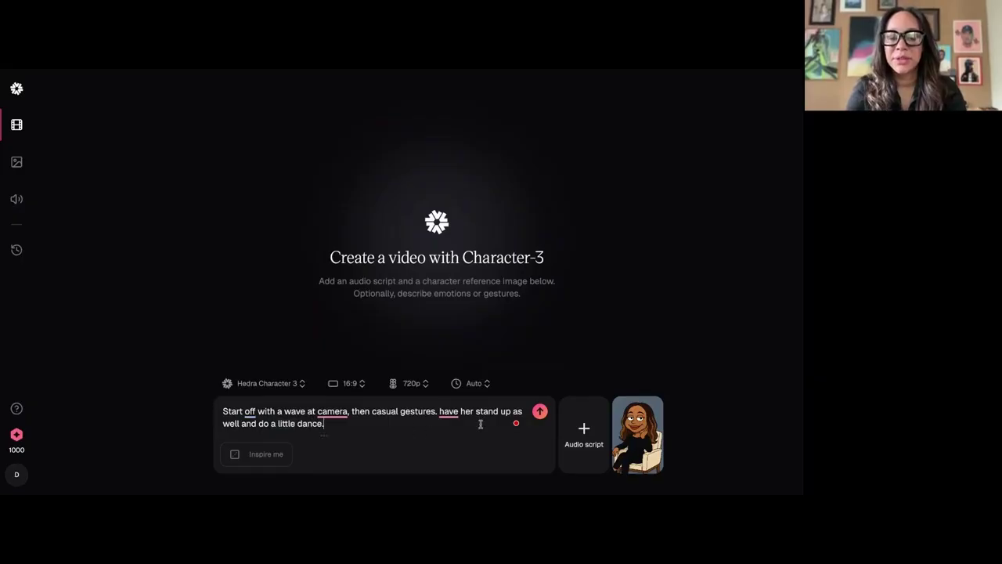
left_click(583, 426)
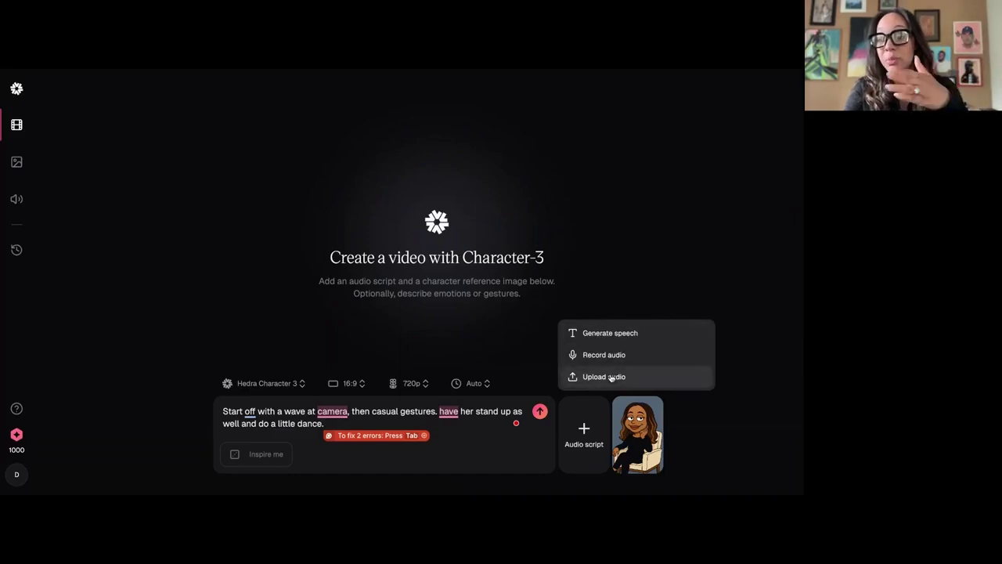
Record a live voice clip, add it to the Character-3 video, and submit it for generation.
left_click(610, 361)
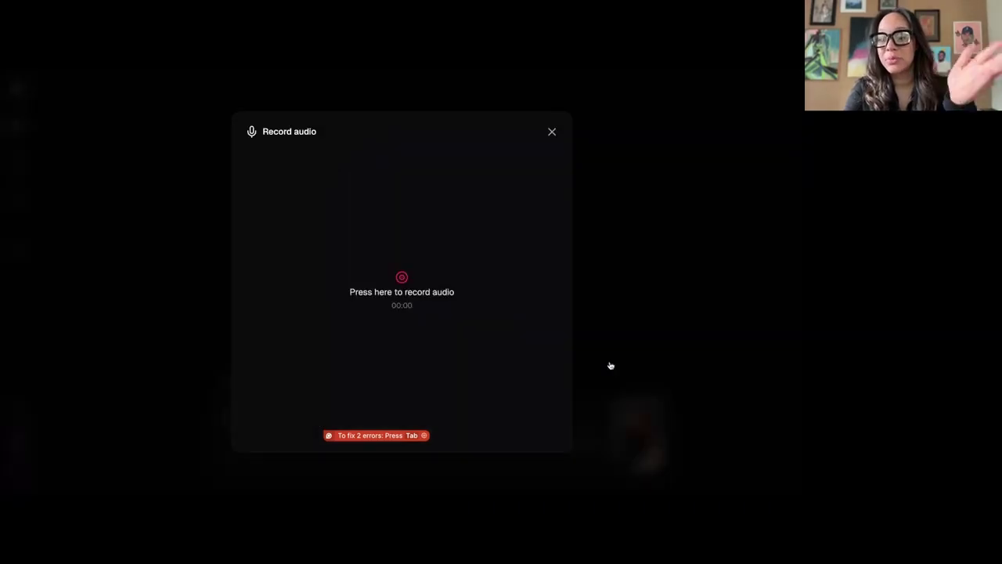
left_click(401, 278)
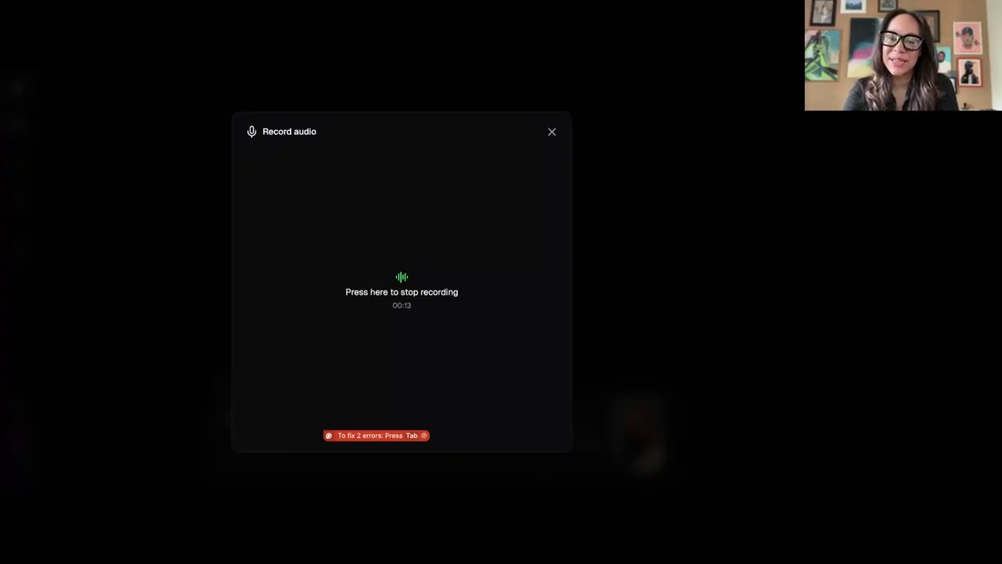
left_click(401, 291)
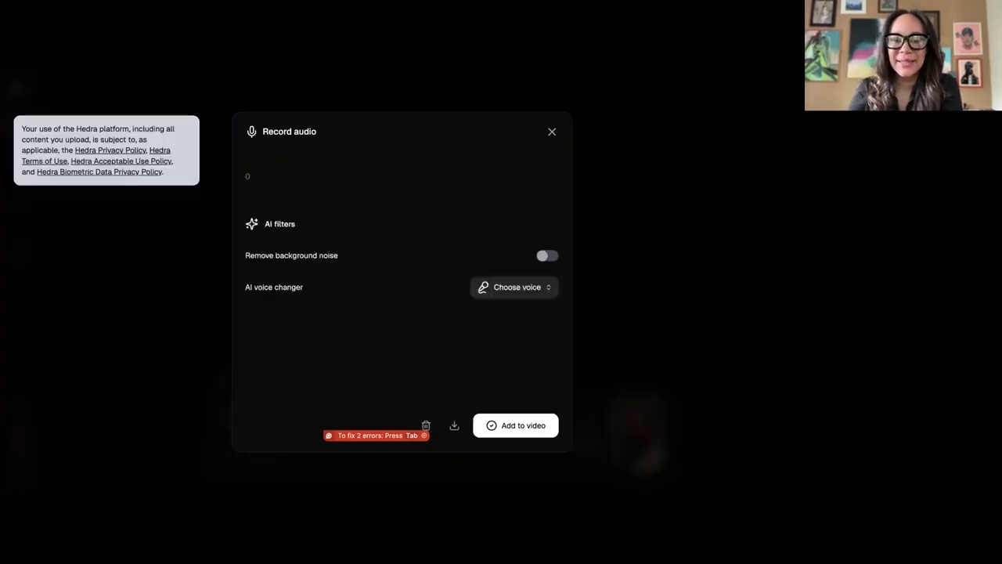
left_click(507, 425)
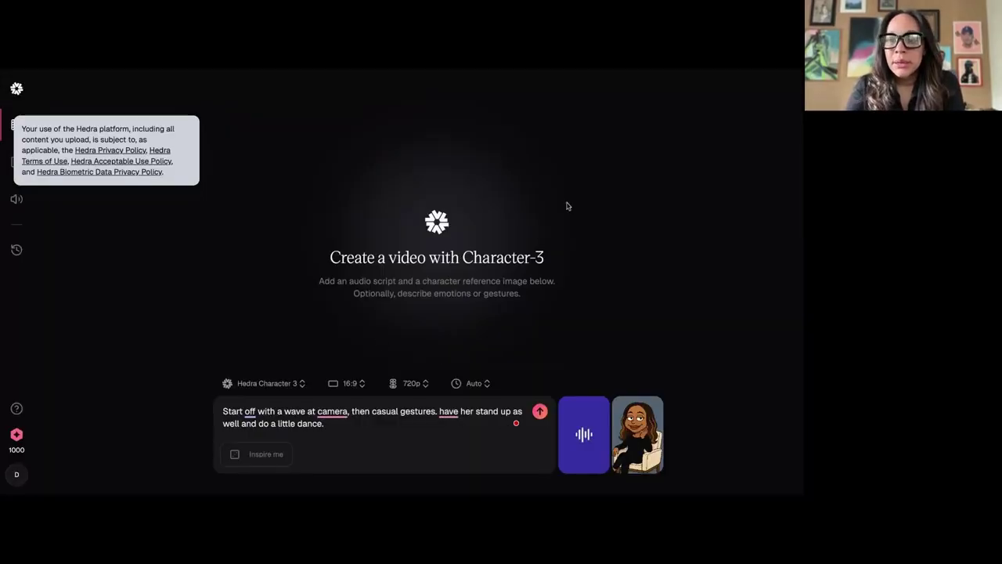
left_click(539, 411)
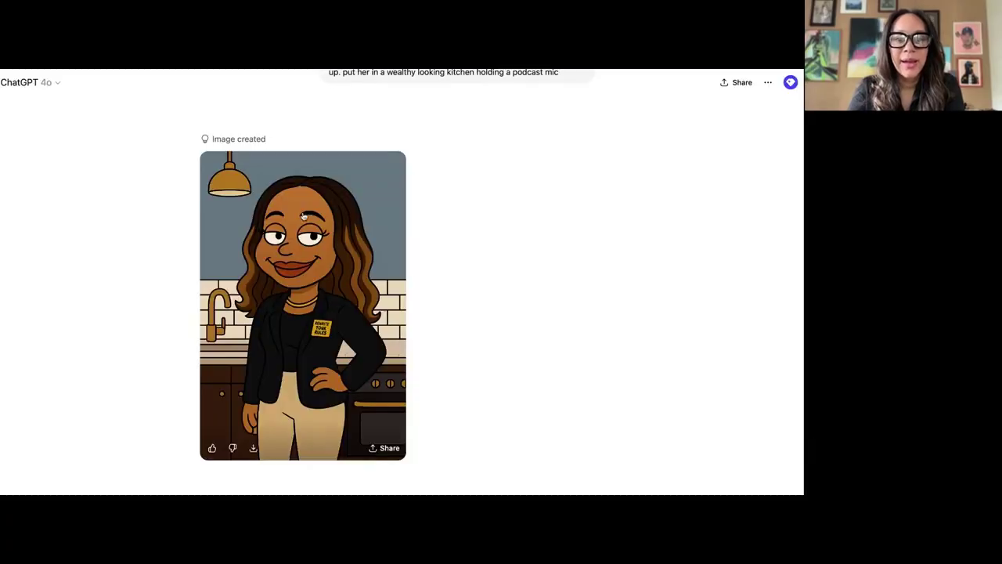
Find the cartoon avatar standing in the kitchen in the chat and download it.
scroll(302, 217, "up", 4)
scroll(439, 233, "up", 1)
scroll(399, 303, "down", 1)
scroll(399, 303, "down", 2)
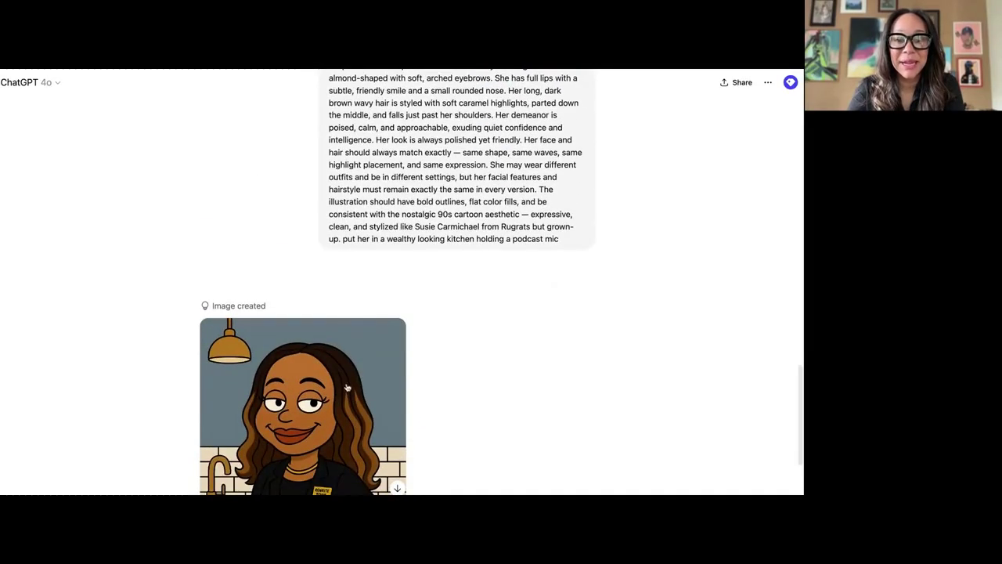
scroll(311, 436, "down", 5)
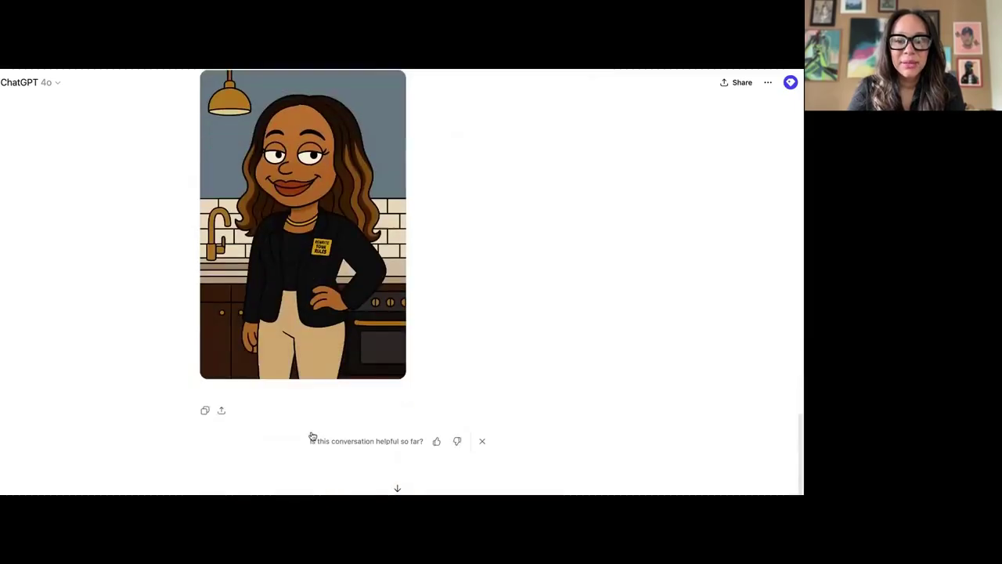
scroll(328, 296, "up", 1)
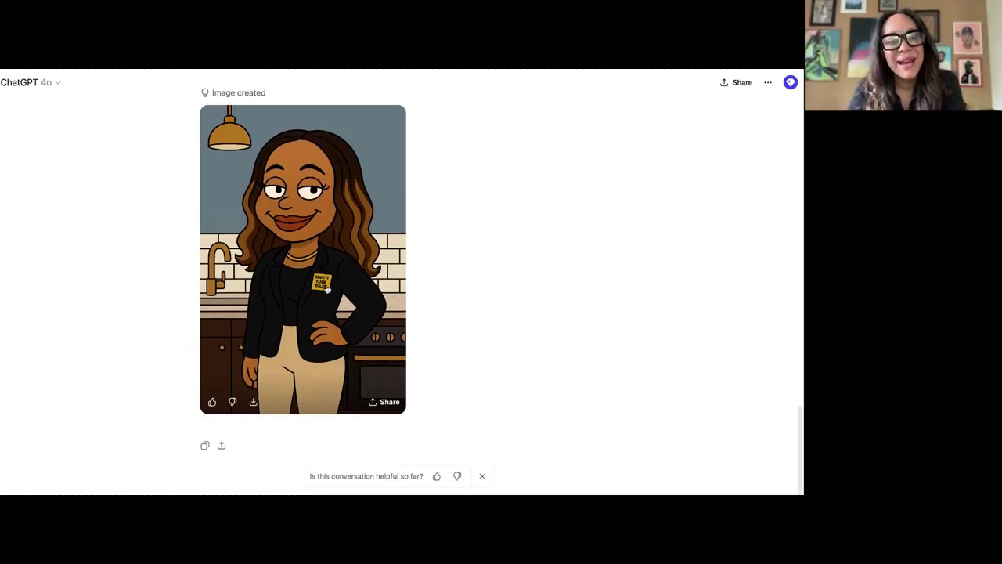
scroll(329, 313, "up", 2)
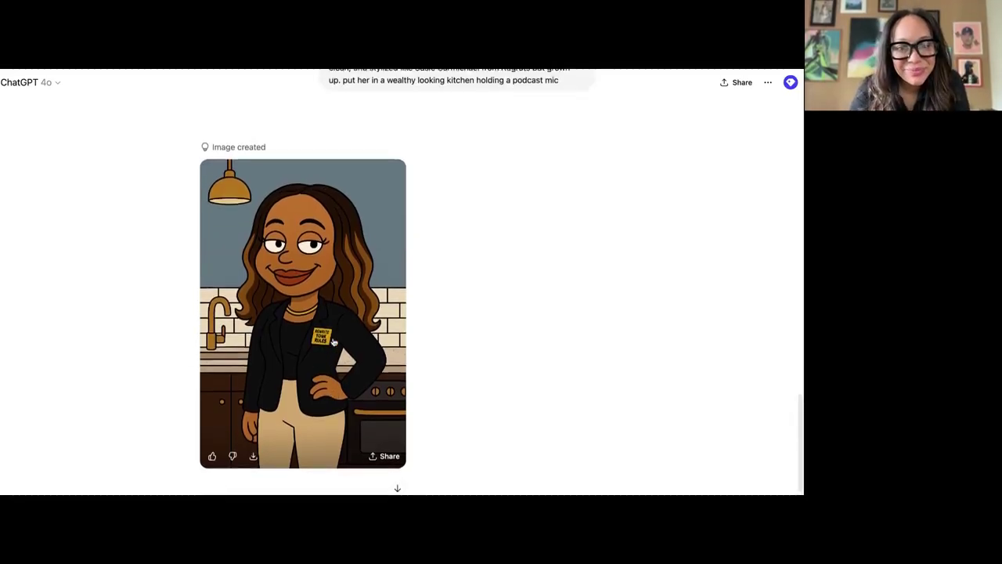
scroll(333, 342, "up", 2)
scroll(333, 342, "up", 10)
scroll(333, 342, "up", 5)
scroll(525, 386, "down", 5)
scroll(524, 384, "down", 2)
scroll(524, 384, "down", 1)
scroll(506, 384, "down", 3)
scroll(313, 401, "down", 1)
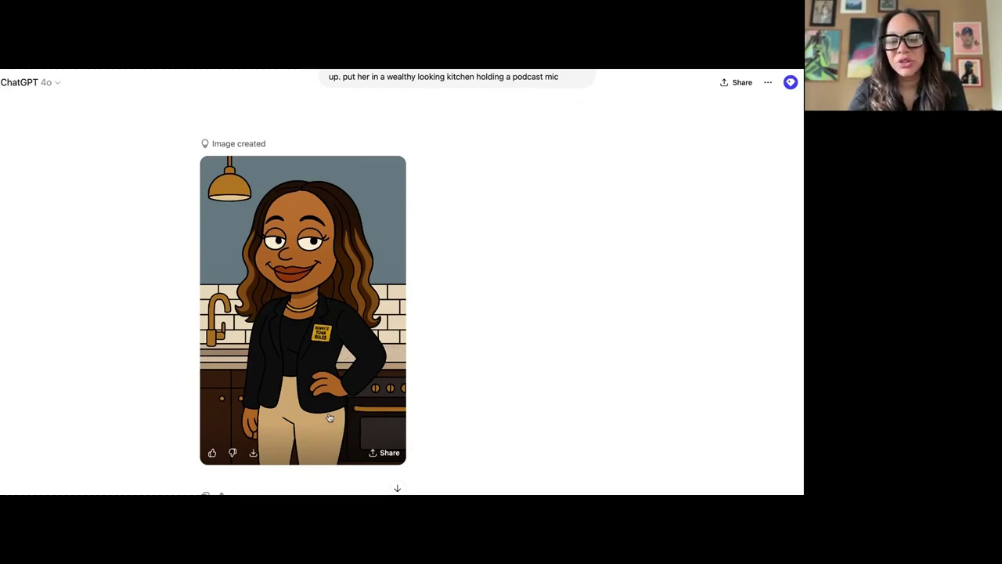
left_click(252, 452)
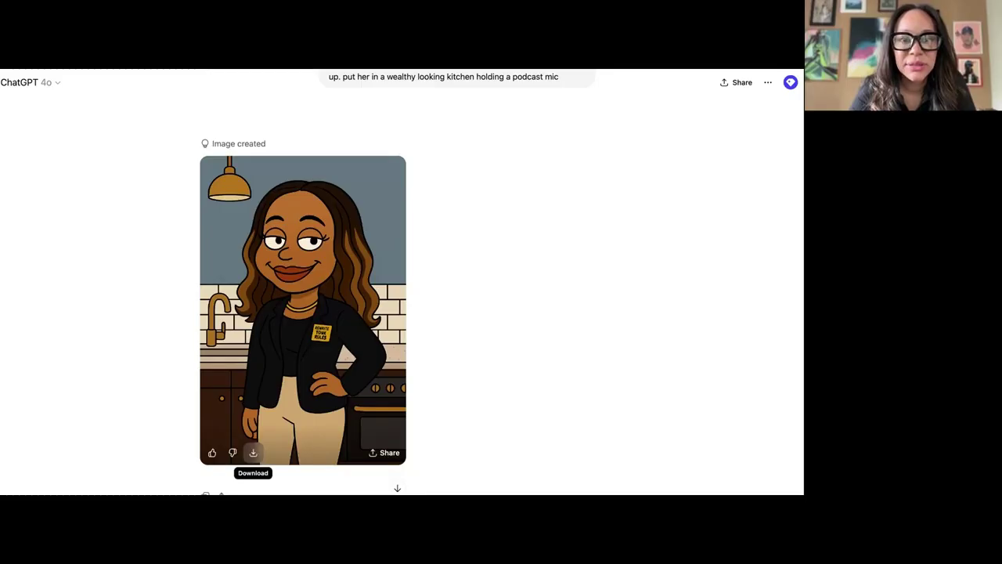
Dismiss ChatGPT's conversation feedback question.
scroll(316, 293, "down", 2)
scroll(315, 313, "up", 3)
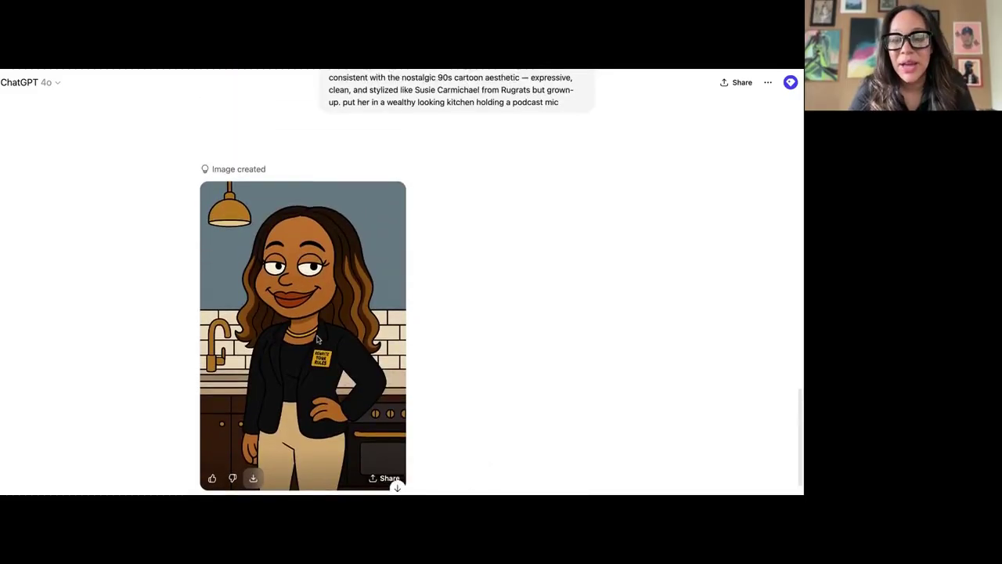
scroll(306, 172, "down", 2)
scroll(306, 156, "up", 1)
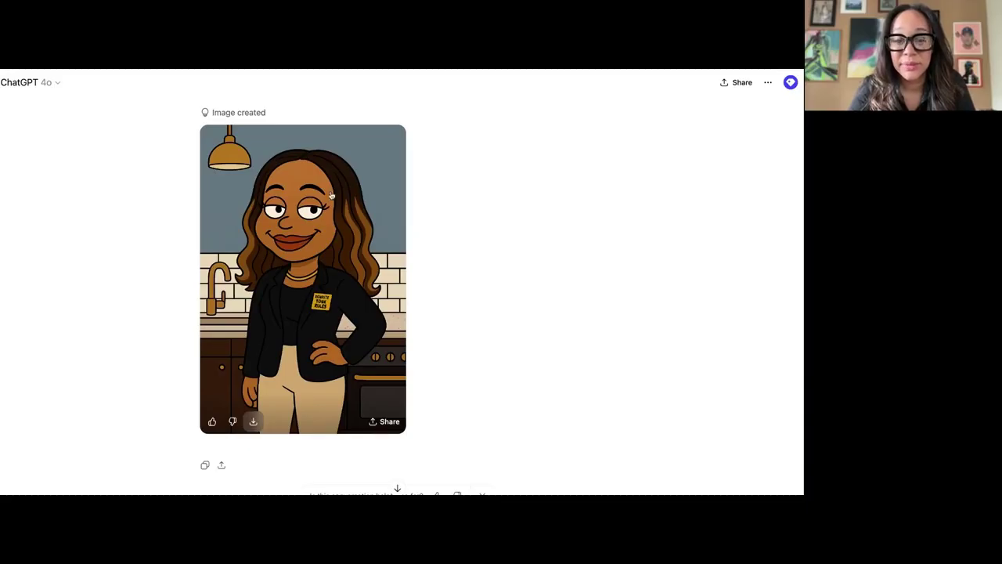
scroll(362, 236, "down", 2)
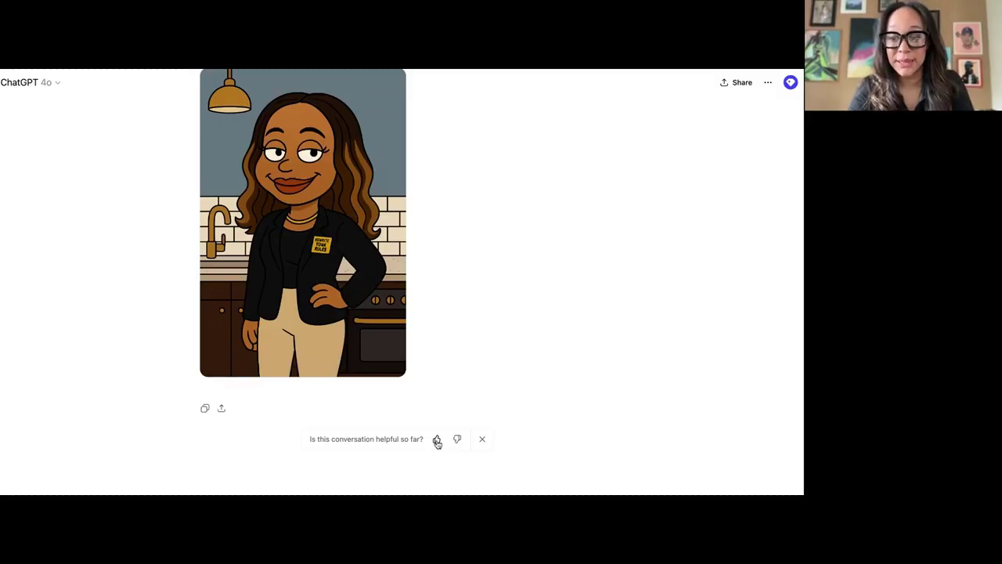
left_click(475, 444)
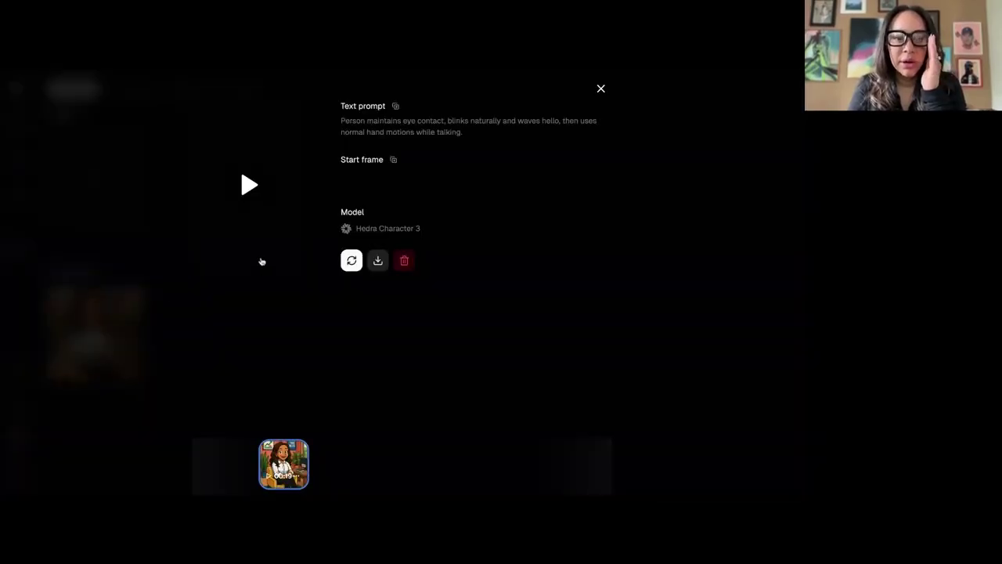
Play the earlier office waving video full screen.
left_click(249, 185)
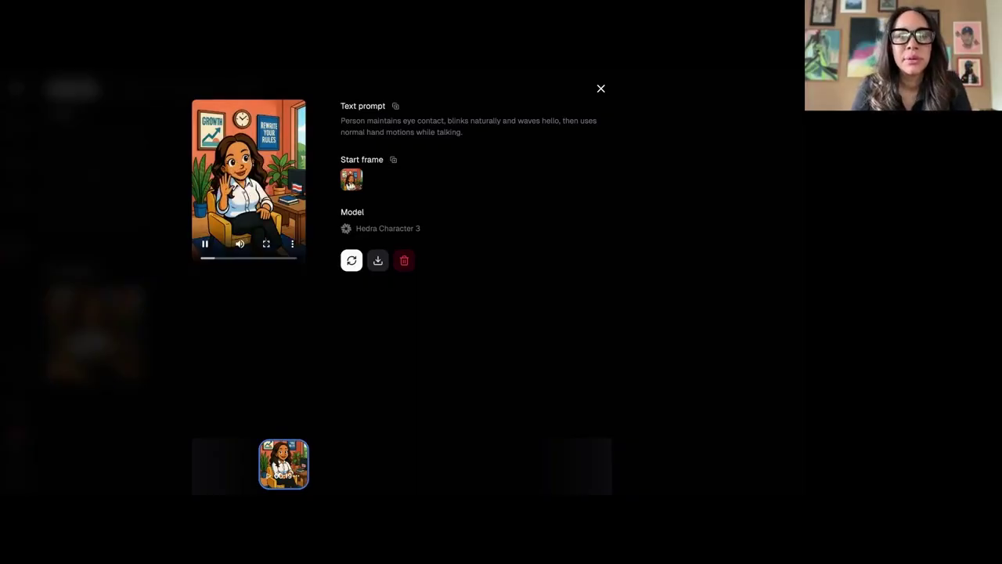
left_click(266, 243)
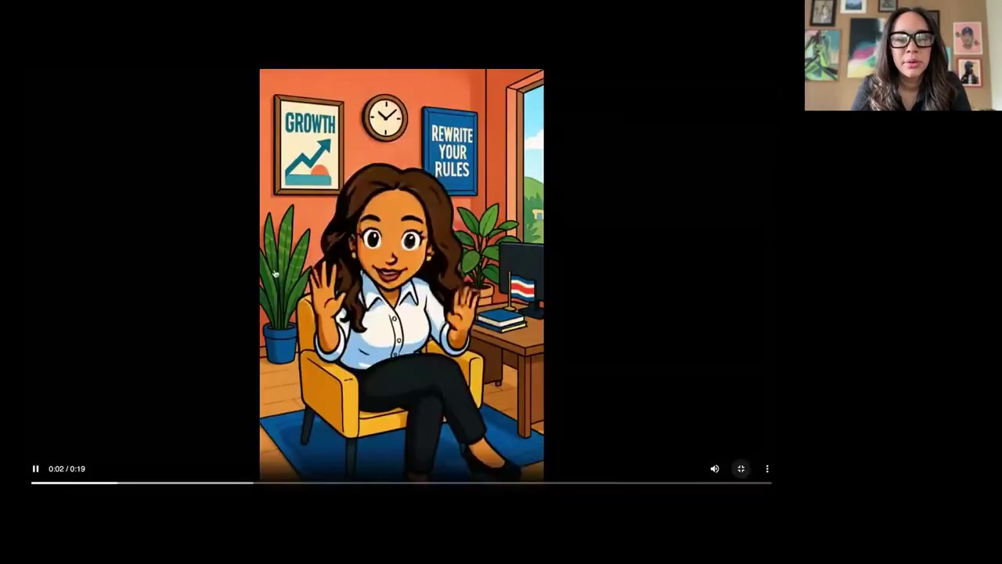